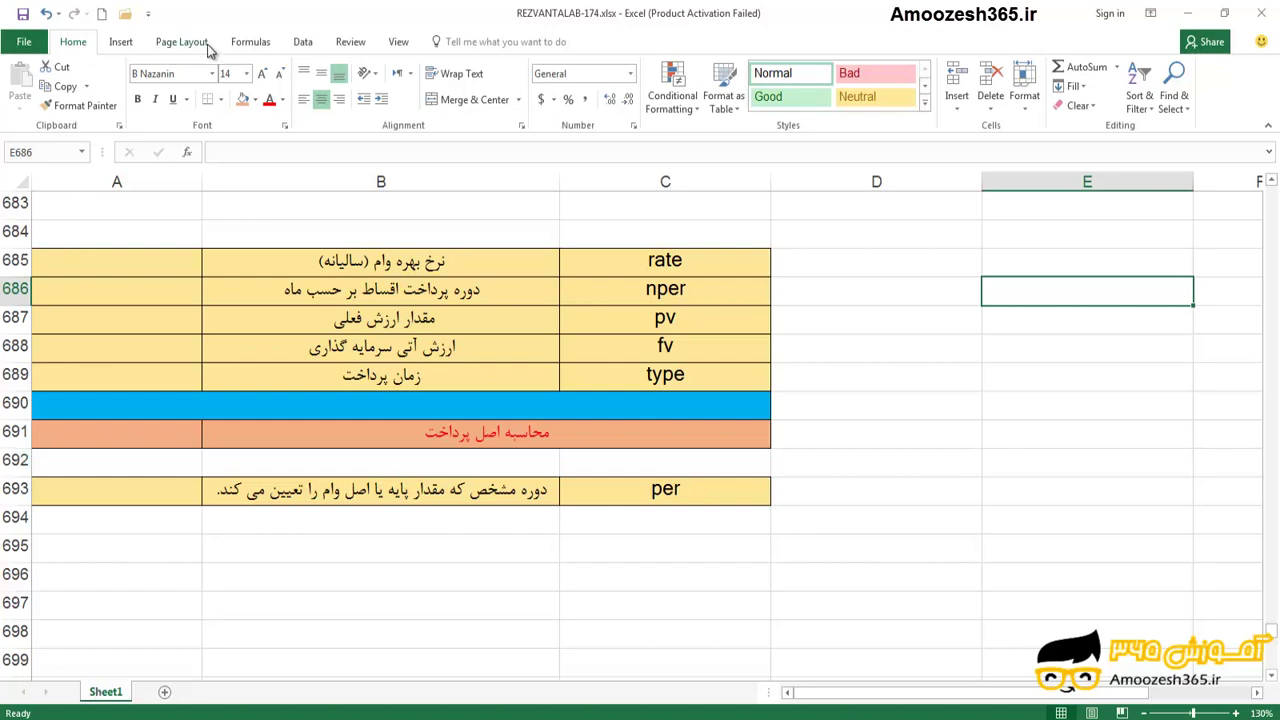
- Look up PPMT among the financial functions and read its argument list and description
click(248, 44)
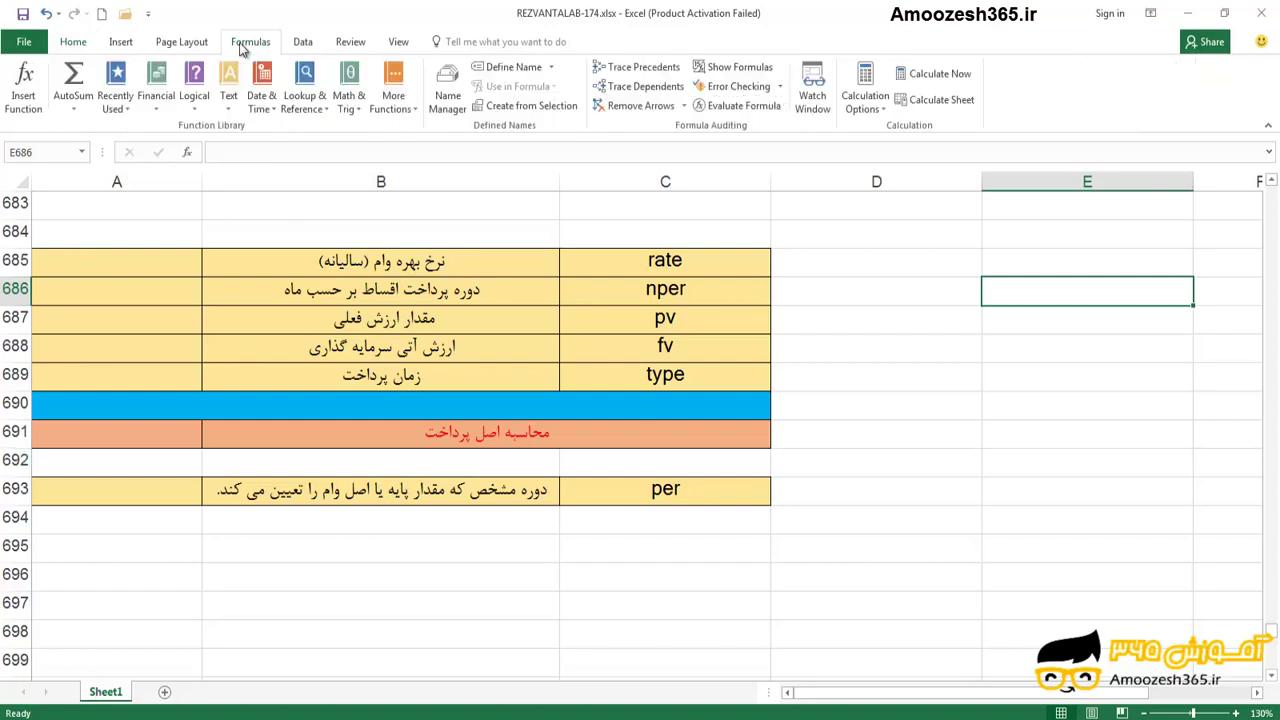
click(162, 112)
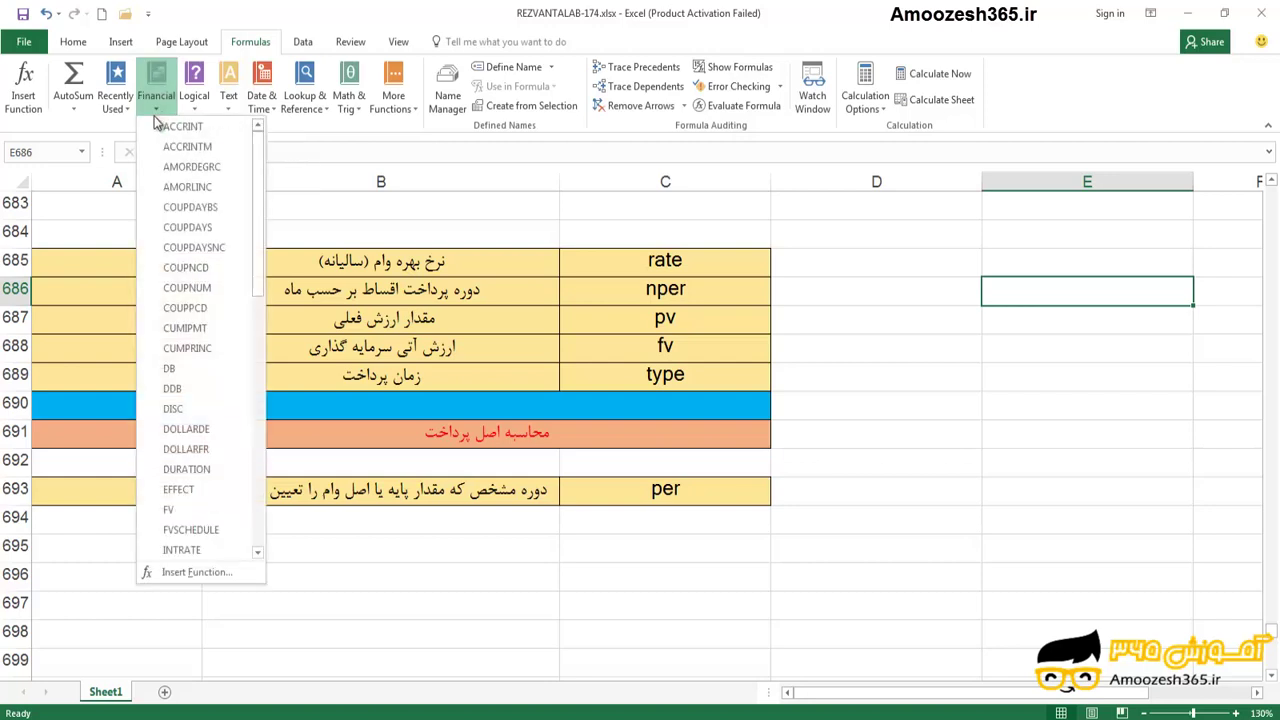
scroll(150, 125, down, 3)
scroll(142, 130, down, 3)
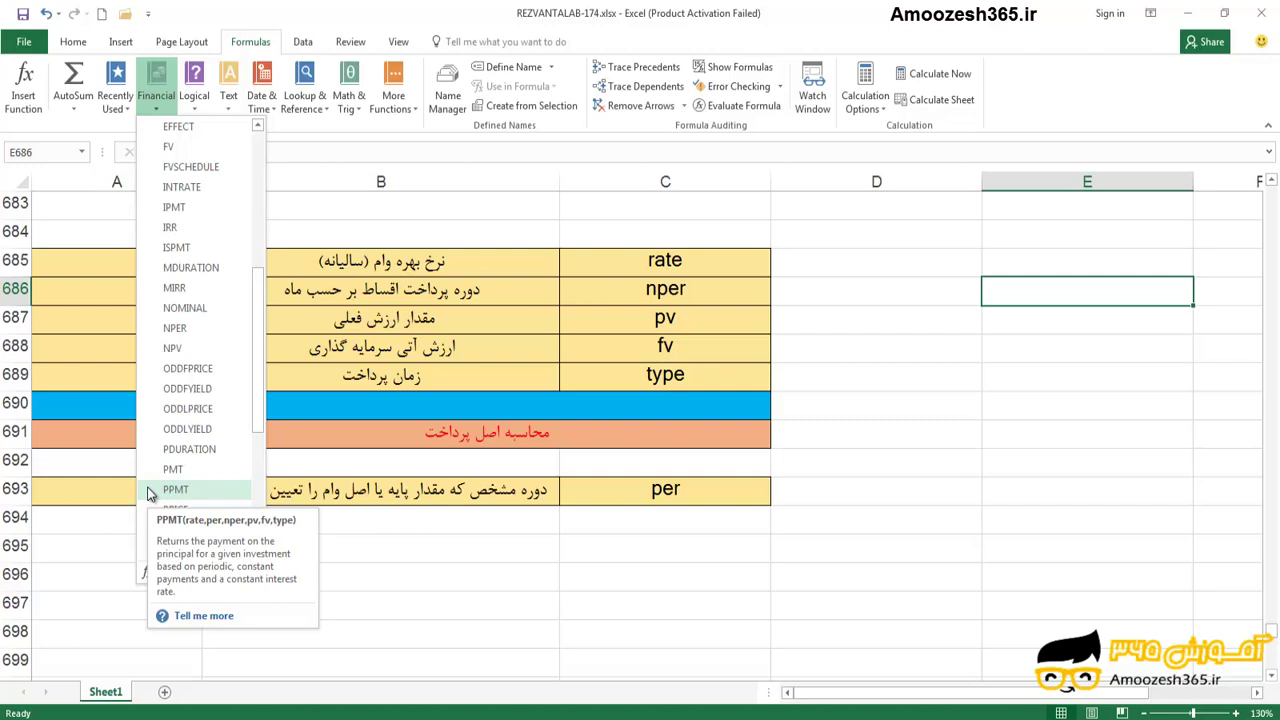
click(150, 495)
mouse_move(150, 495)
mouse_down()
mouse_move(201, 536)
mouse_move(215, 530)
mouse_up()
drag(212, 528, 236, 531)
mouse_move(237, 533)
mouse_down()
mouse_move(258, 540)
mouse_move(268, 525)
mouse_up()
mouse_move(266, 530)
mouse_down()
mouse_move(266, 512)
mouse_move(298, 531)
mouse_up()
click(286, 516)
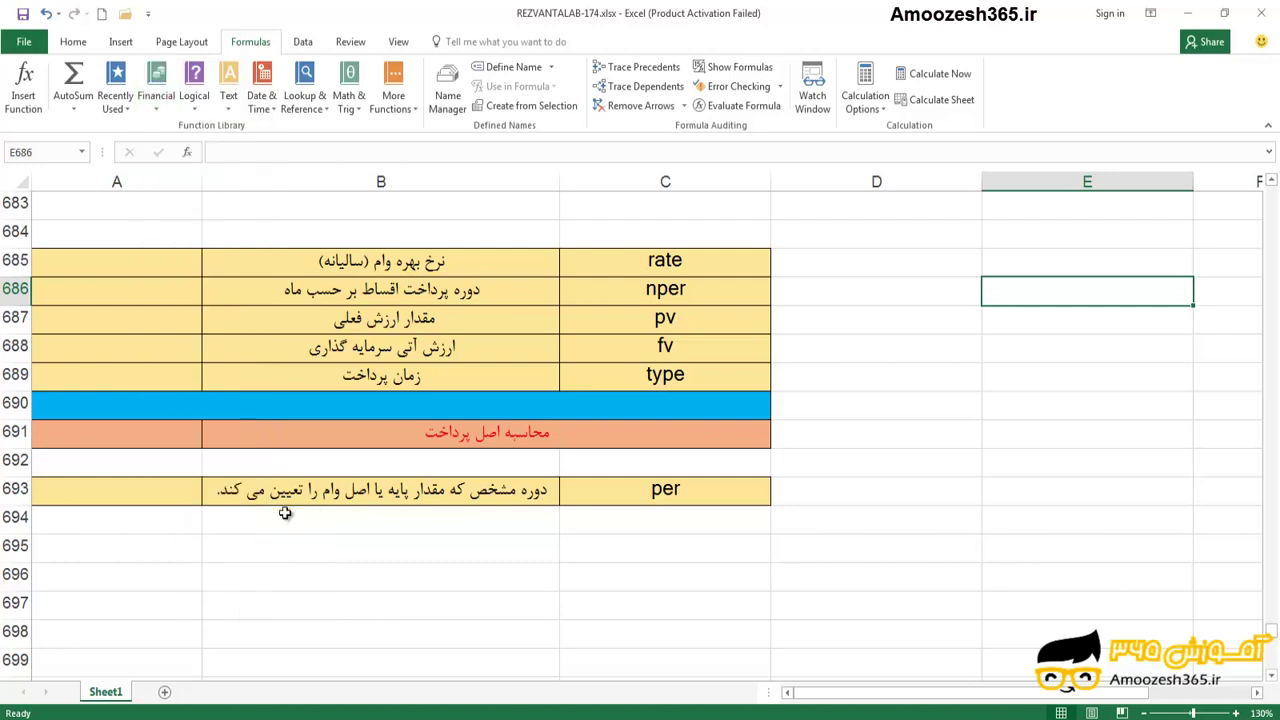
- Enter 0.12 as the annual loan rate in A685 and format the cell as a percentage
click(126, 261)
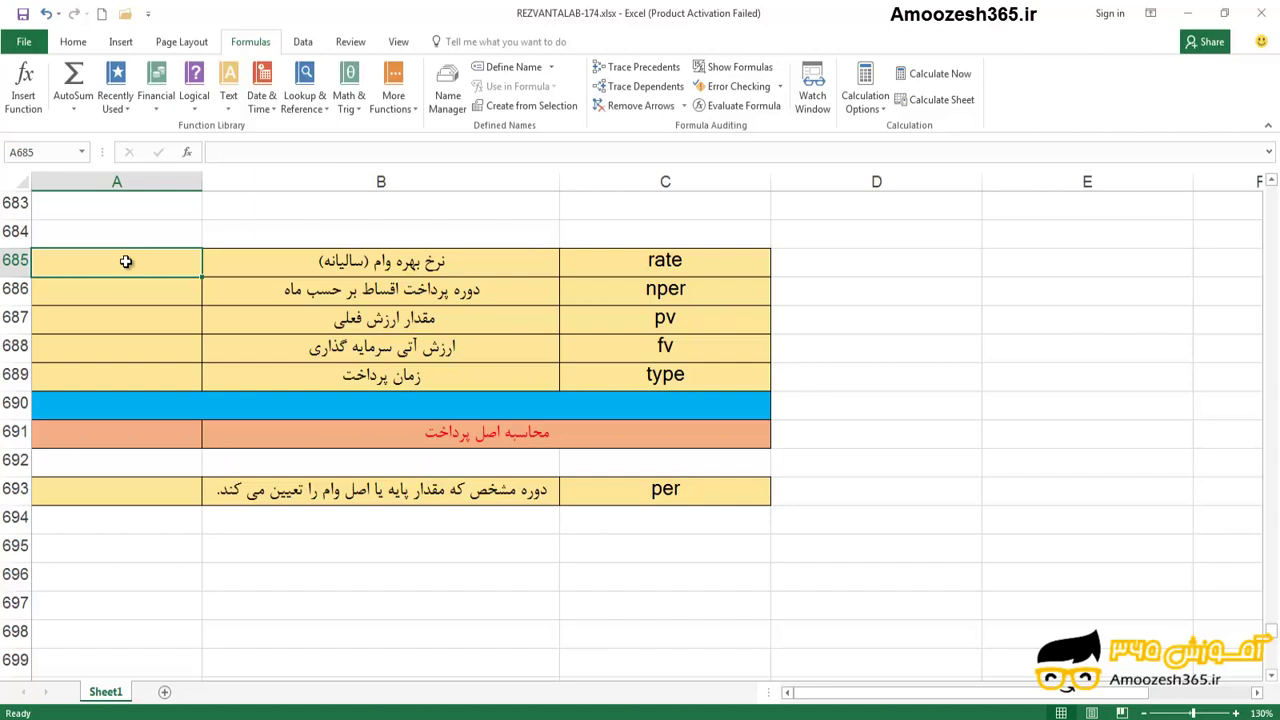
text(0.12)
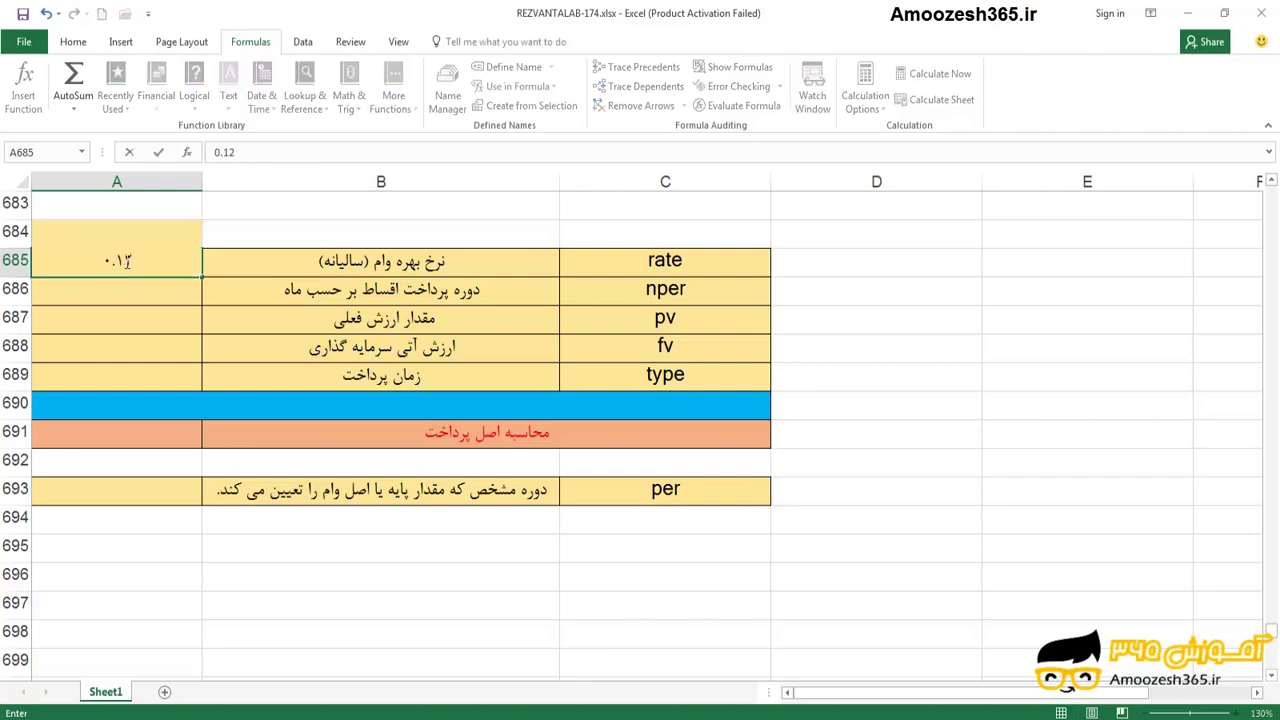
key(Return)
click(126, 261)
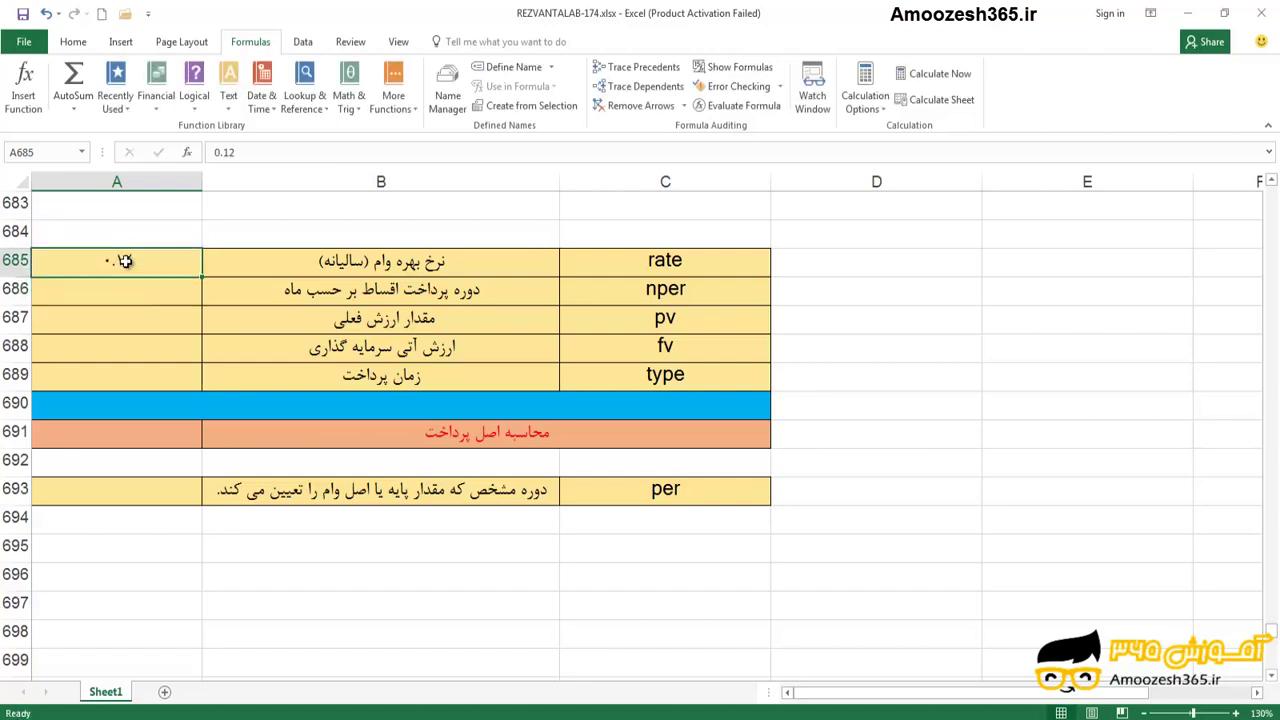
click(76, 43)
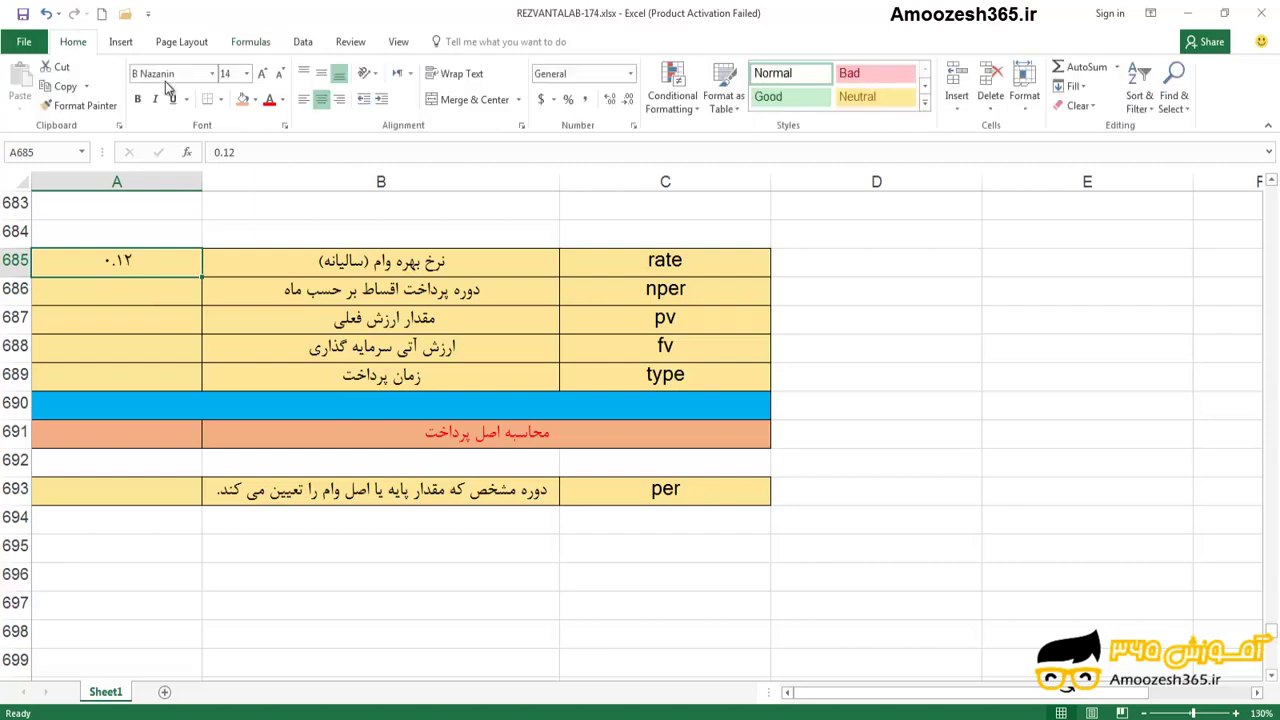
click(570, 104)
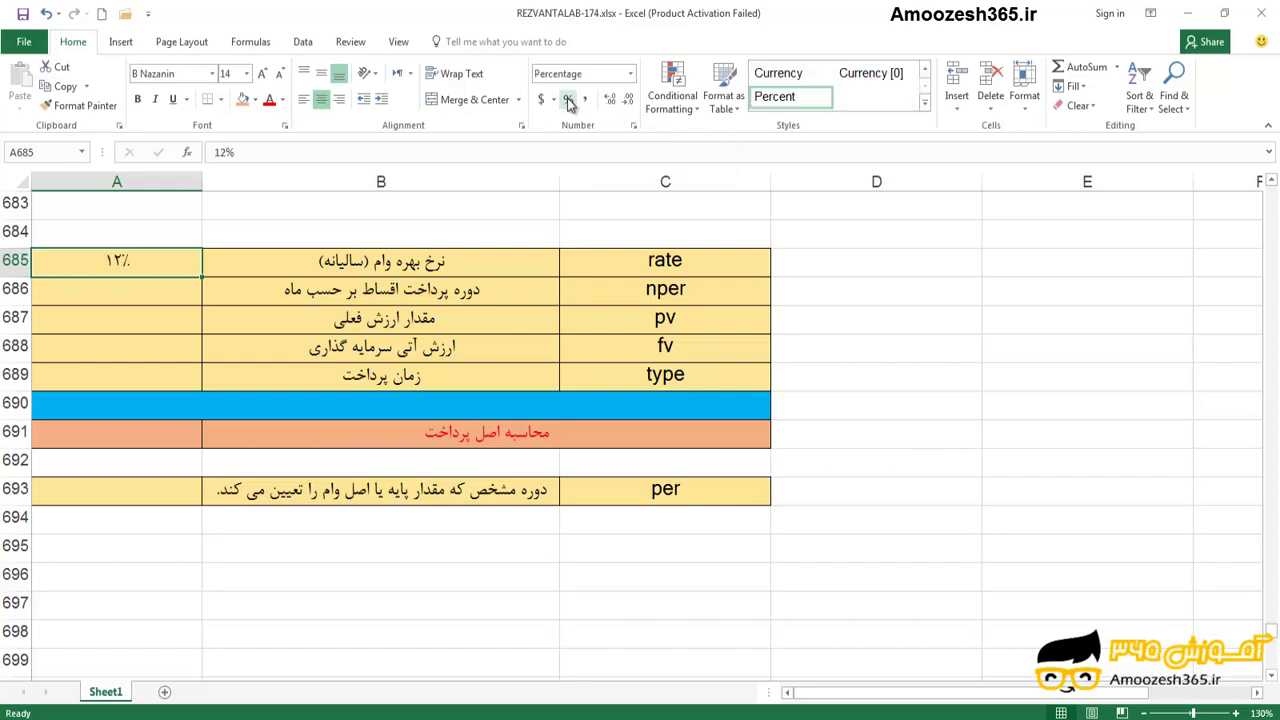
- Enter 48 for nper in A686 and 30379168 for pv in A687
click(153, 298)
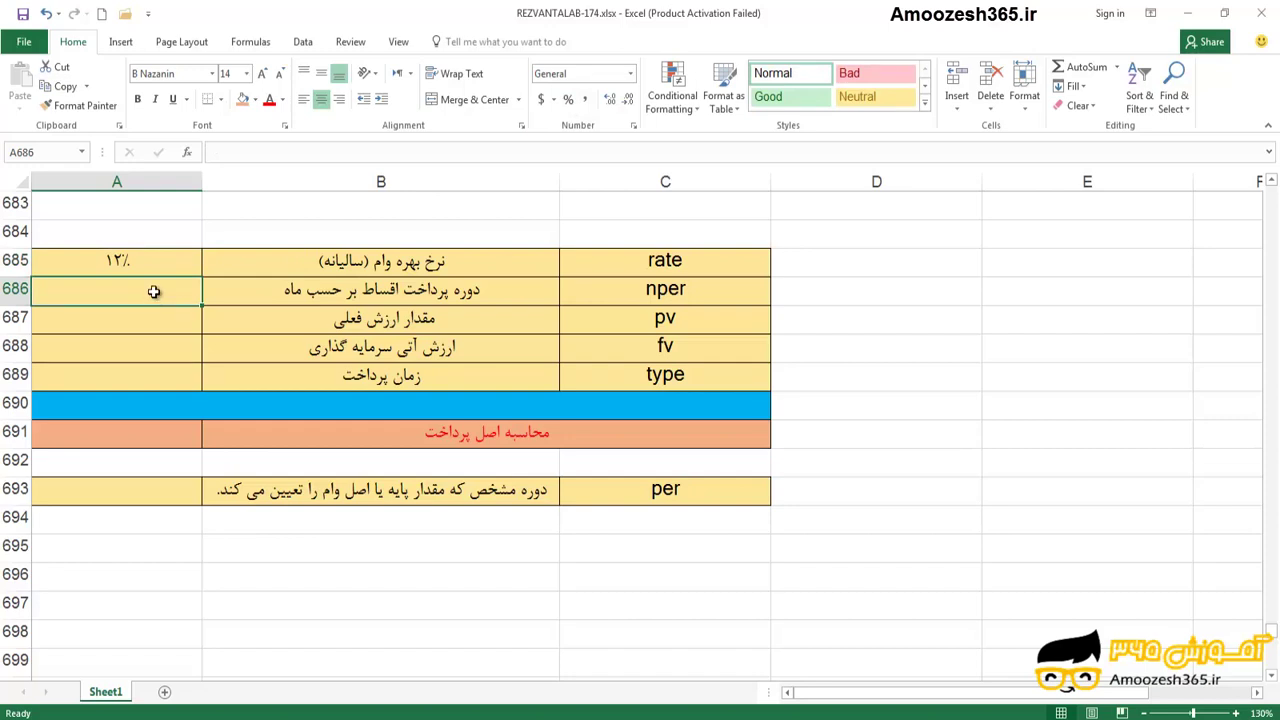
text(48)
key(Return)
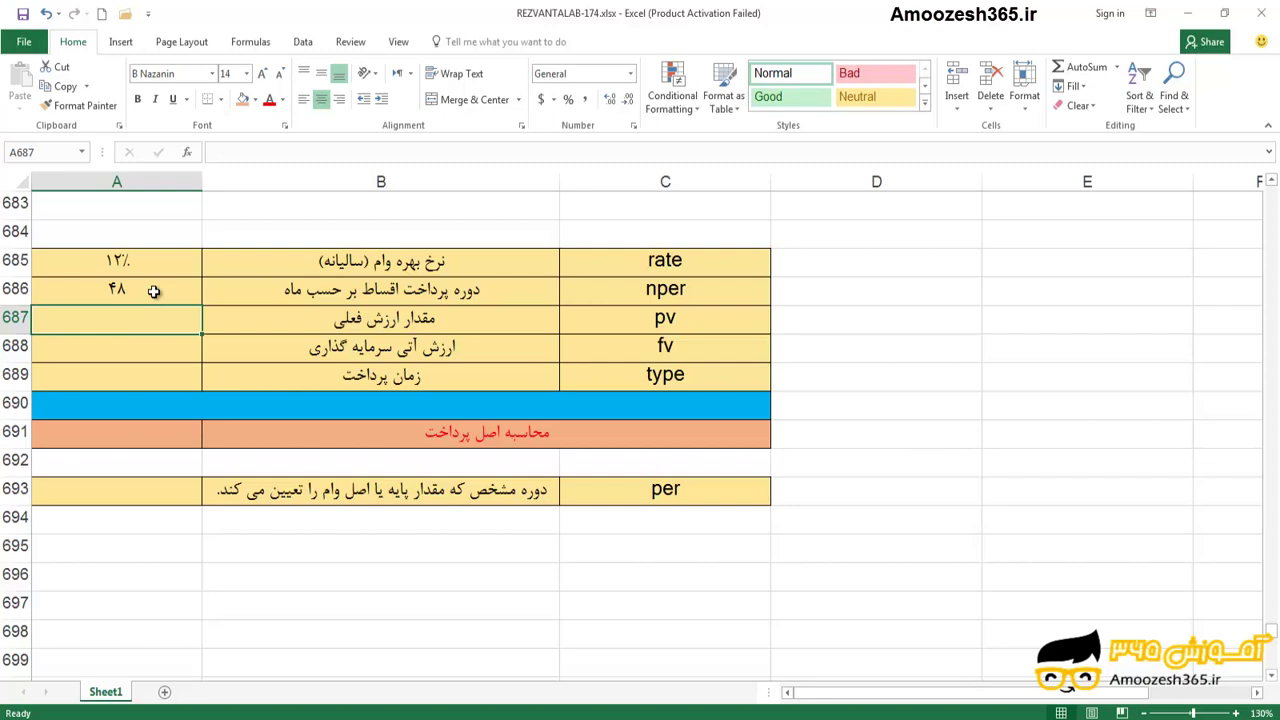
text(30)
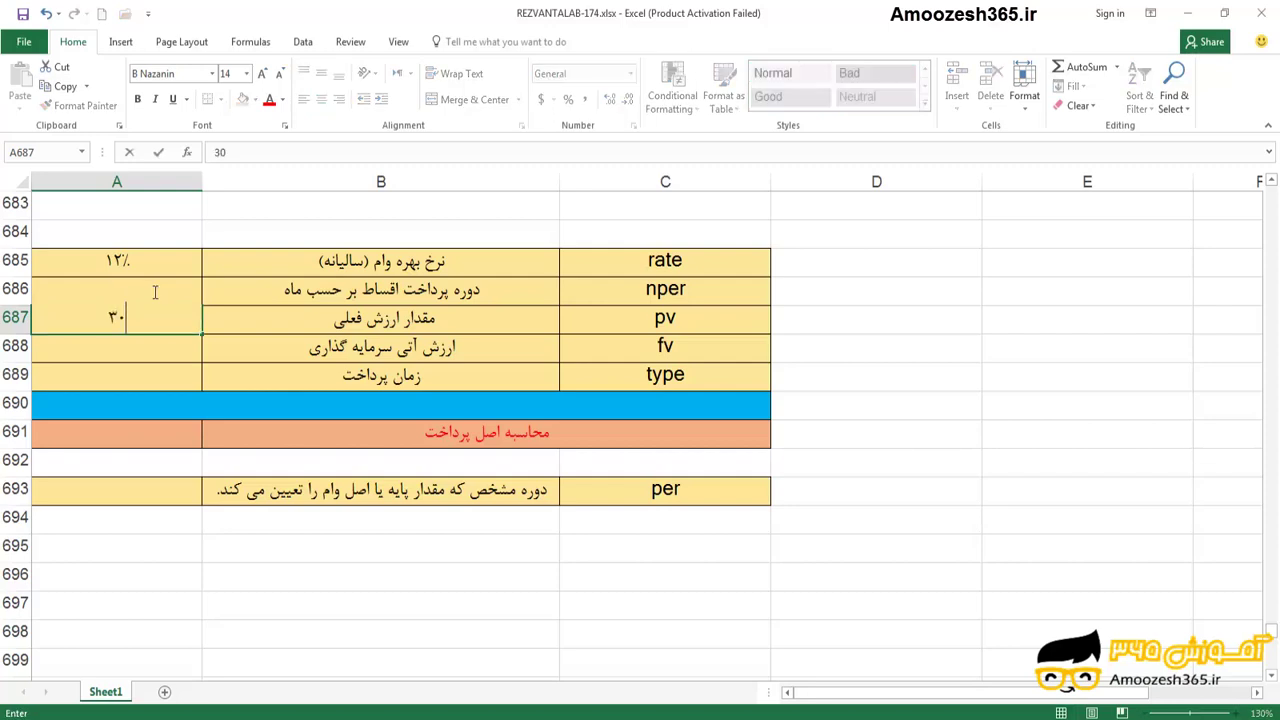
text(379168)
key(Return)
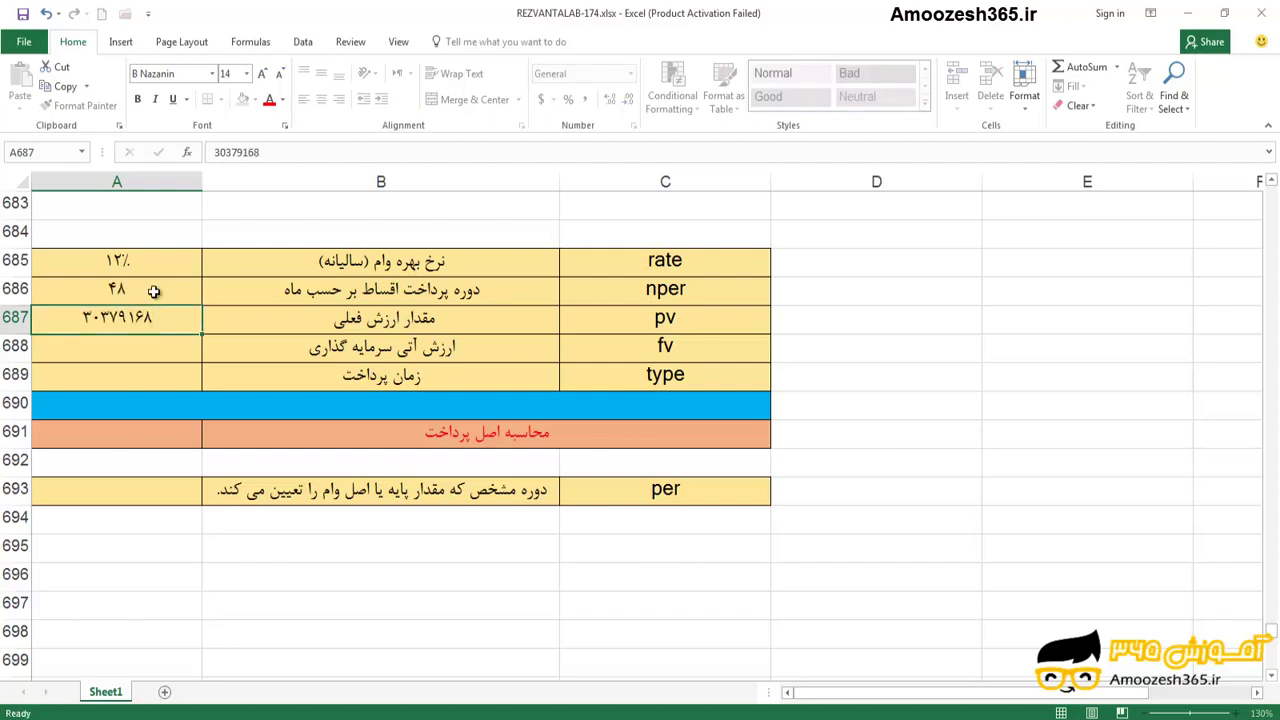
- Format the pv amount in A687 as Rial accounting currency without decimal places
click(158, 317)
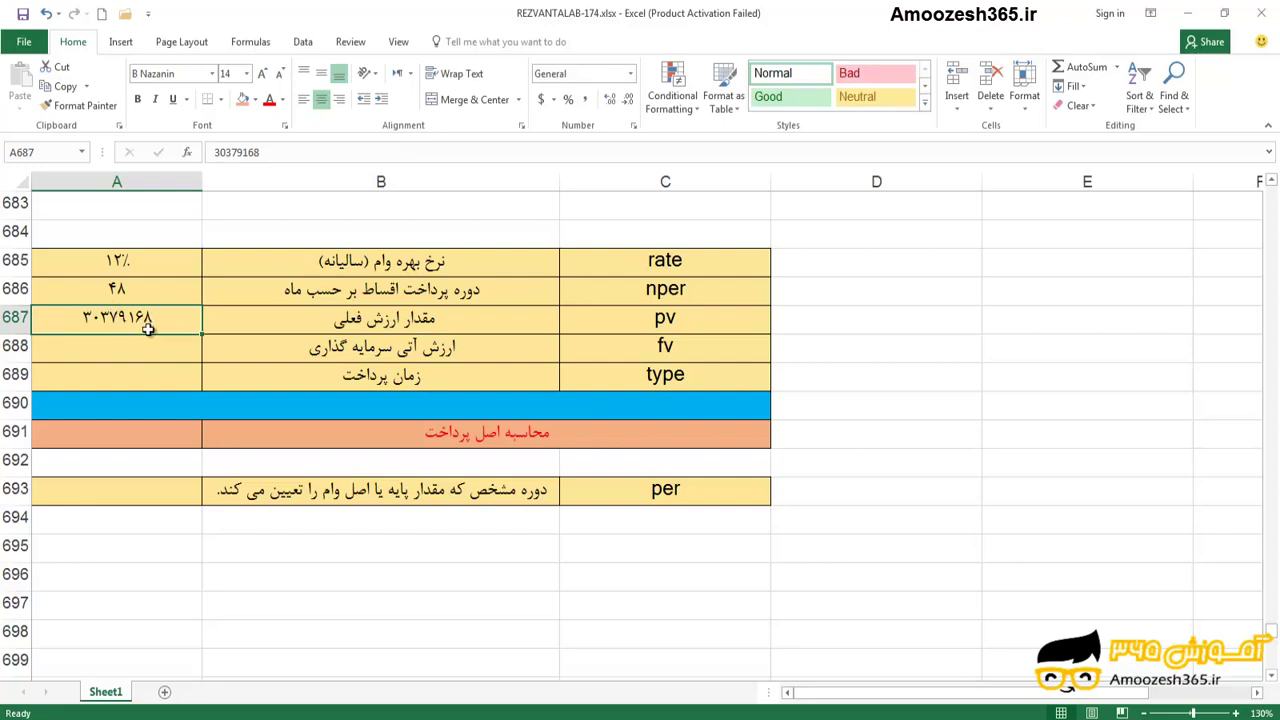
click(553, 102)
click(562, 138)
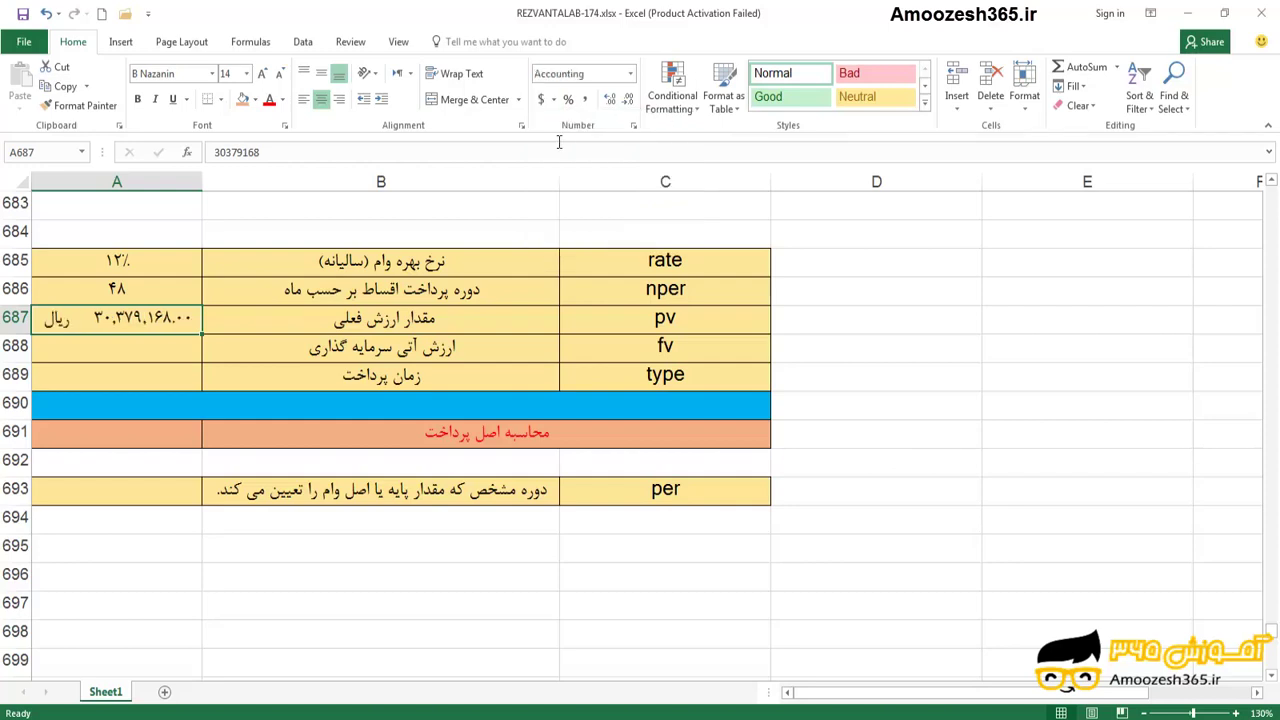
click(629, 100)
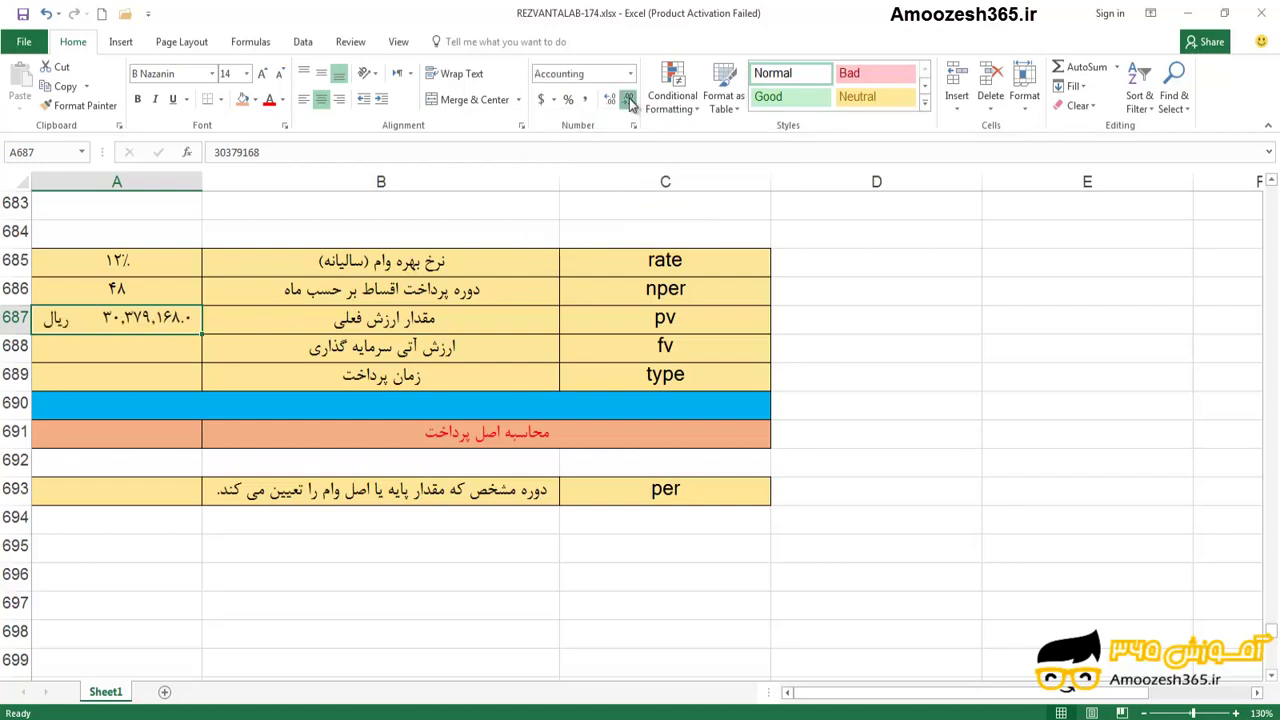
click(629, 100)
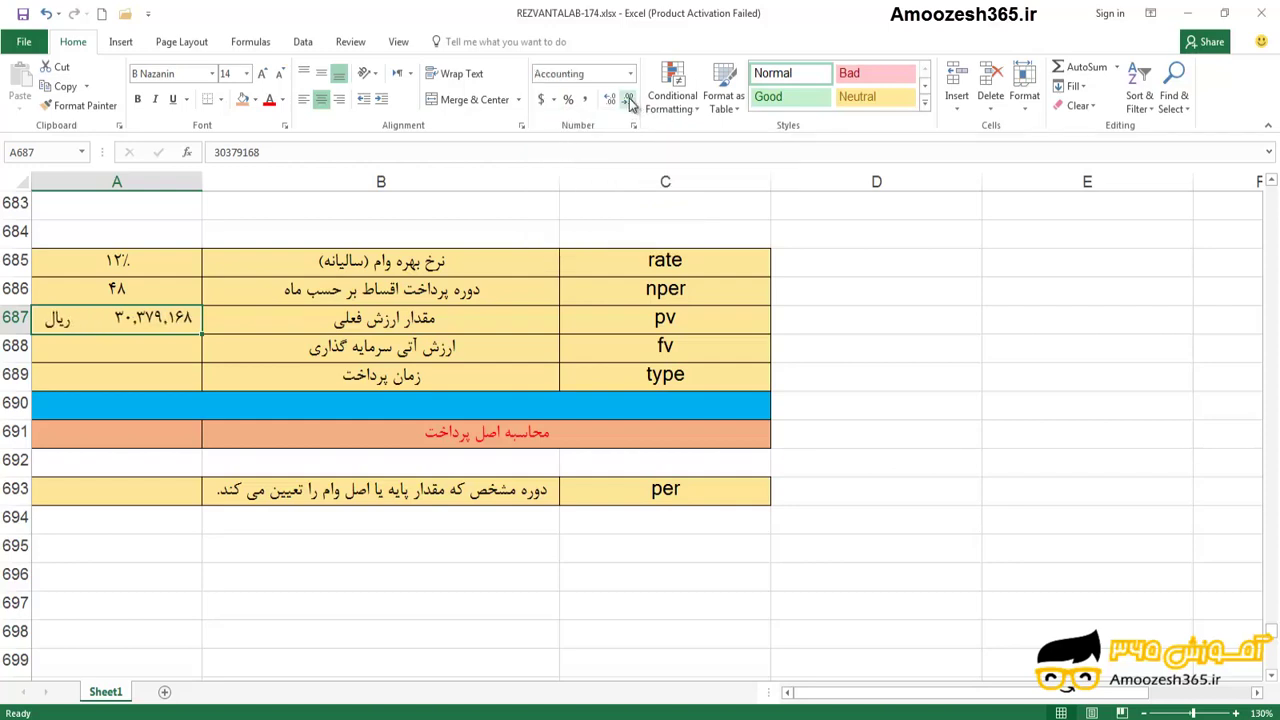
- Enter 0 for both fv in A688 and type in A689
click(185, 350)
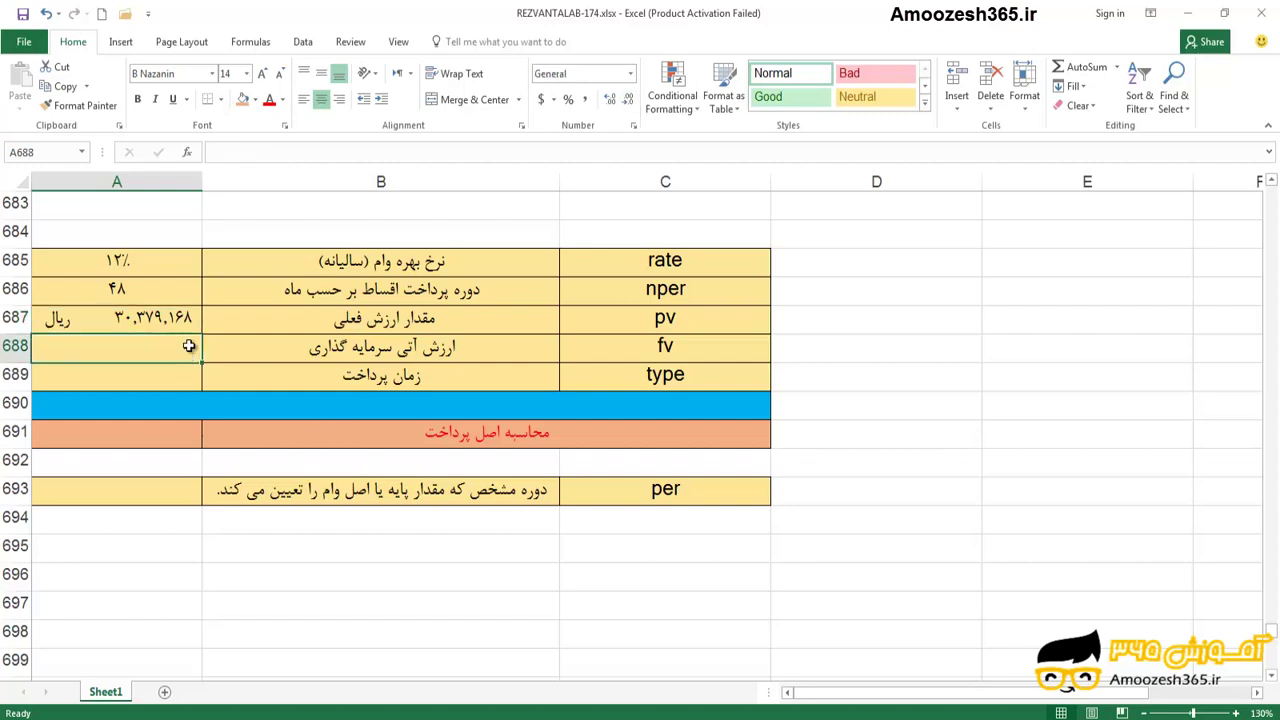
text(0)
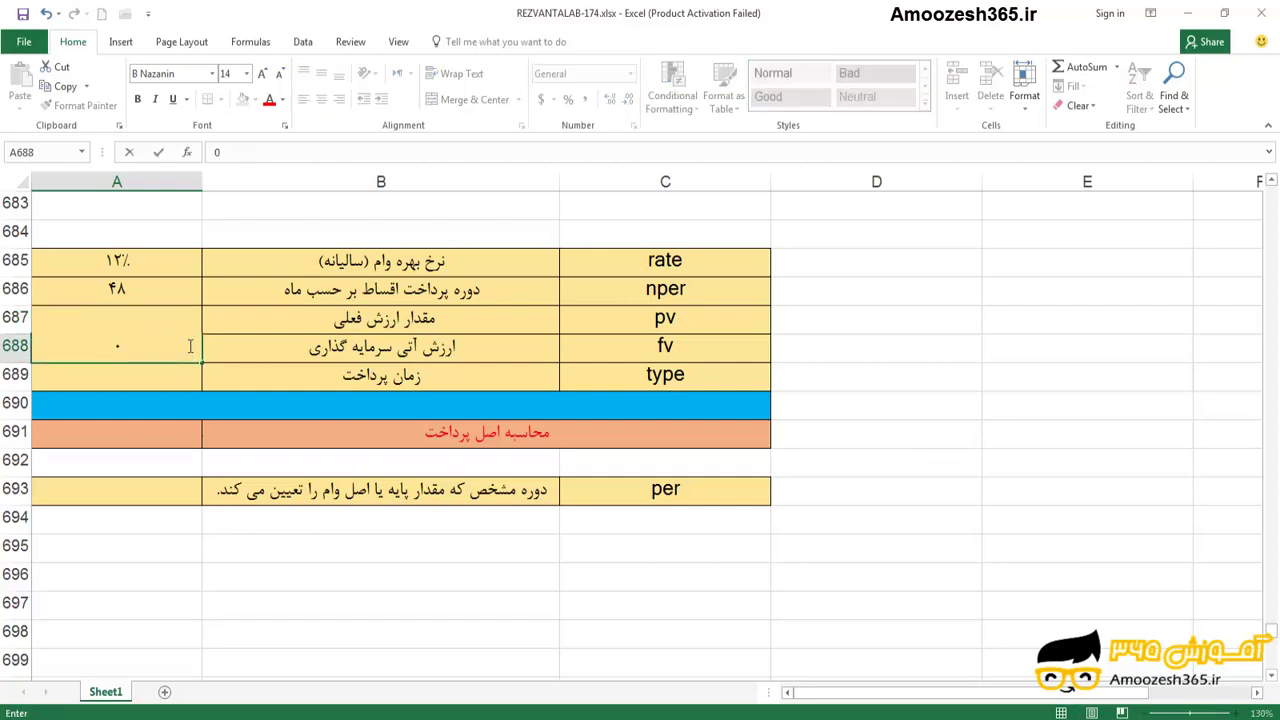
key(Return)
text(0)
key(Return)
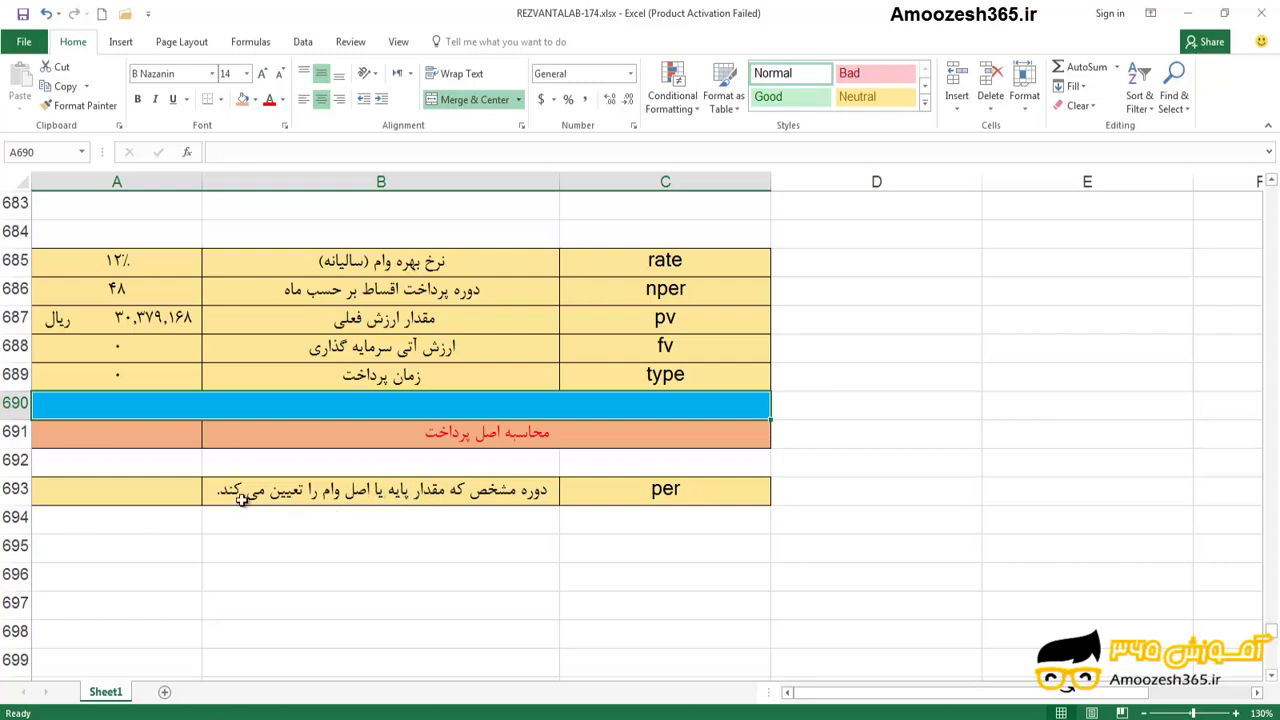
- Enter 1 as the per value in A693
click(162, 487)
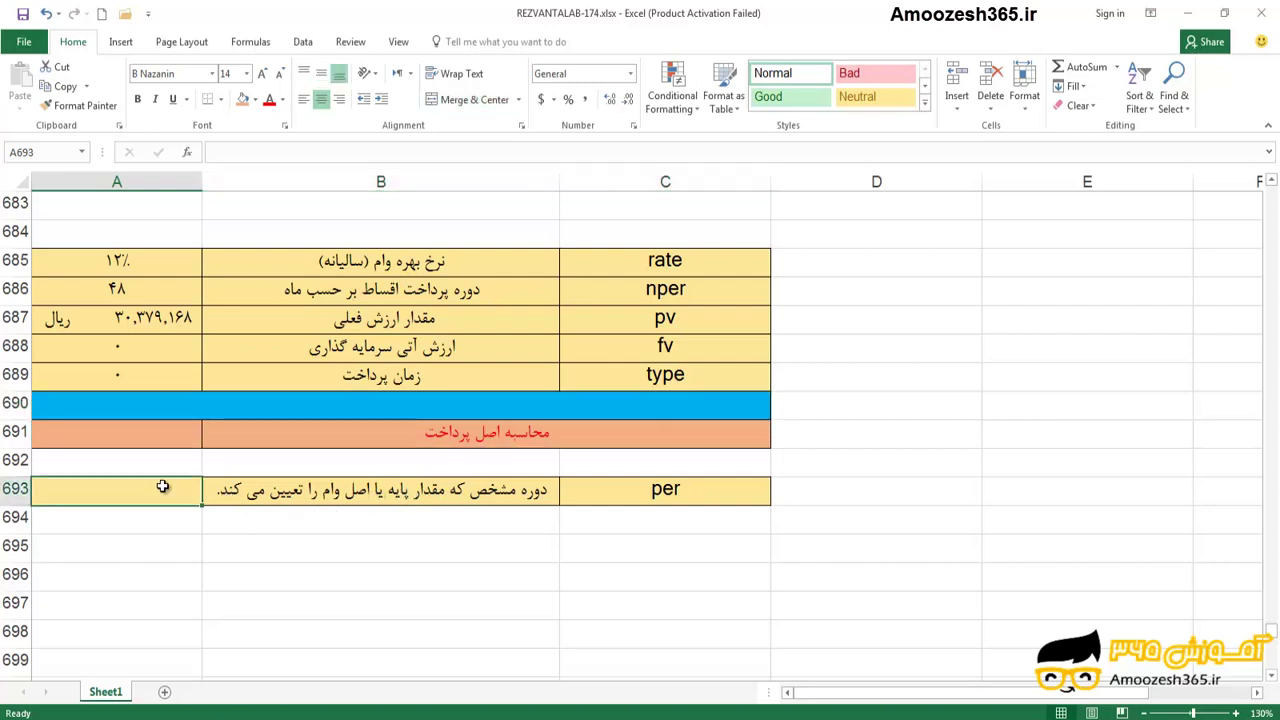
text(1)
key(Return)
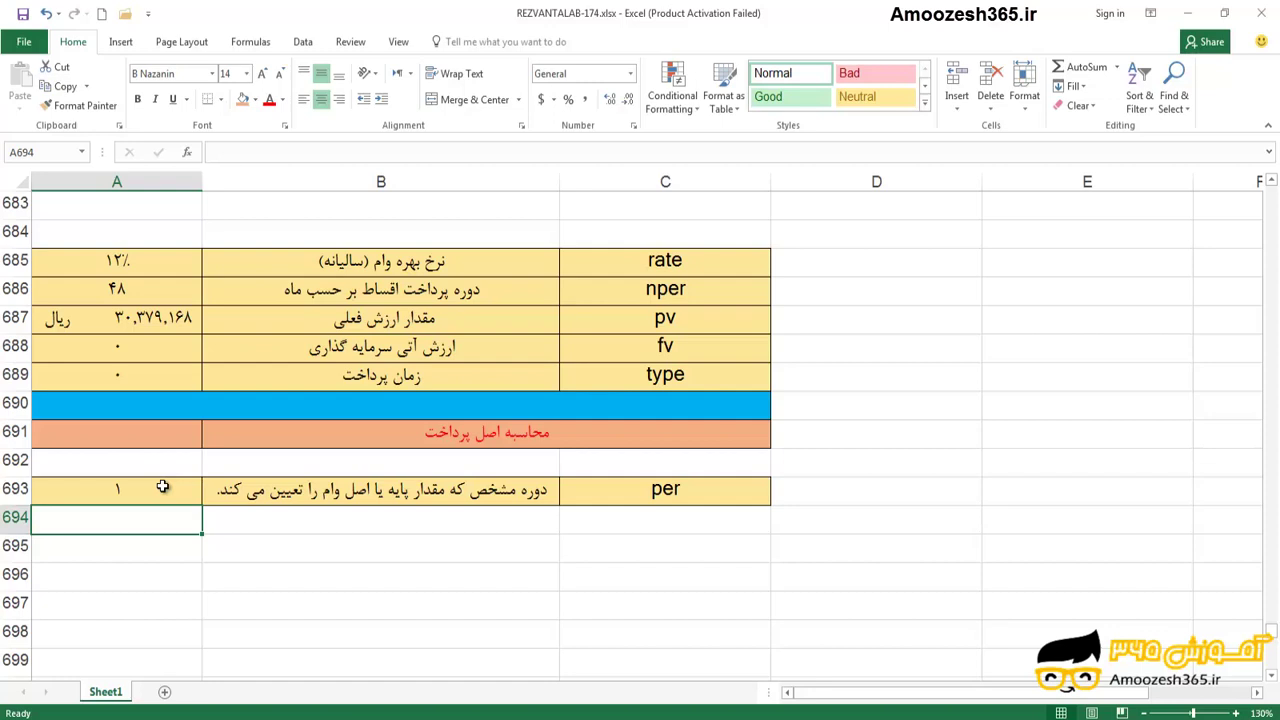
- Start a PPMT formula in A691 with A685/12 as the rate argument
click(149, 436)
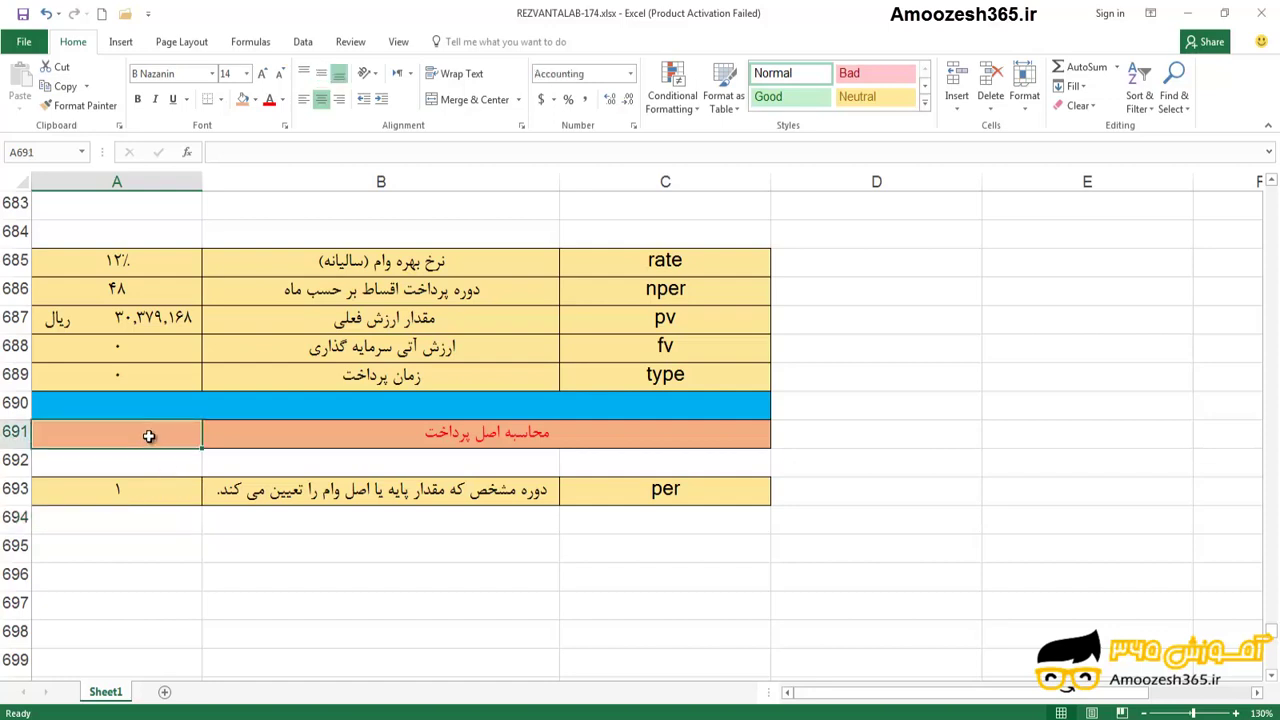
text(=)
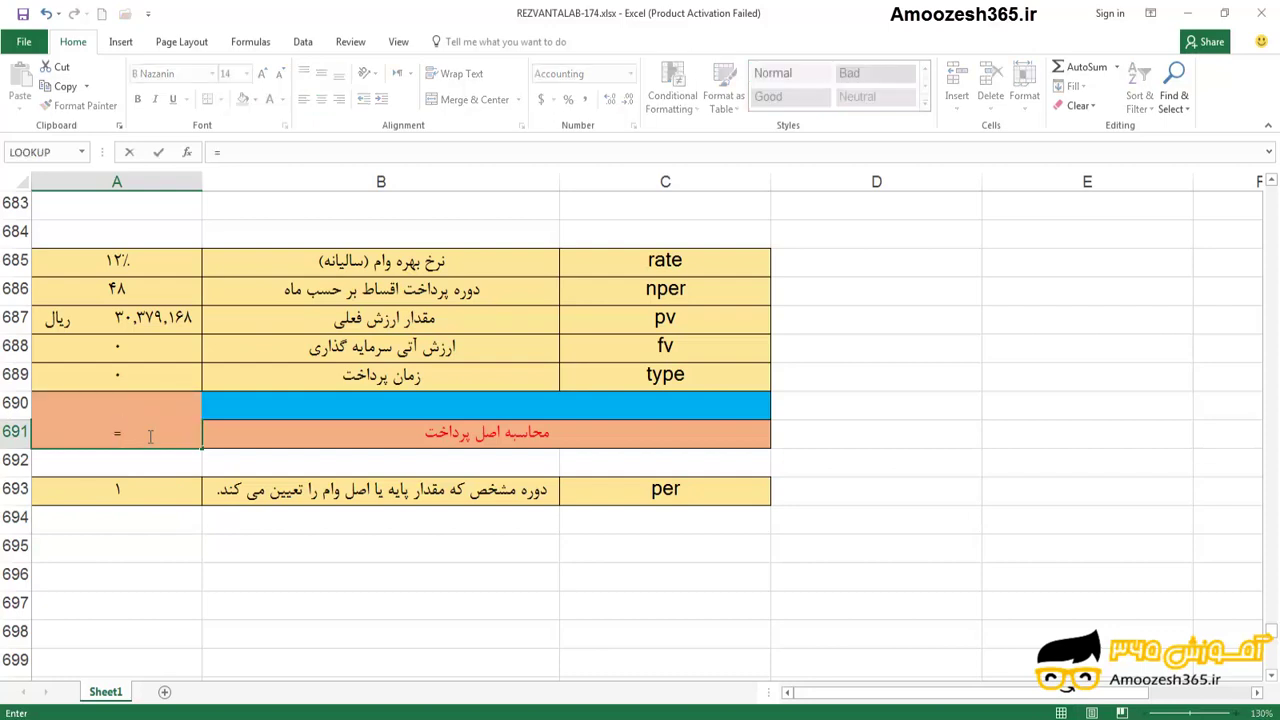
text(ppmt)
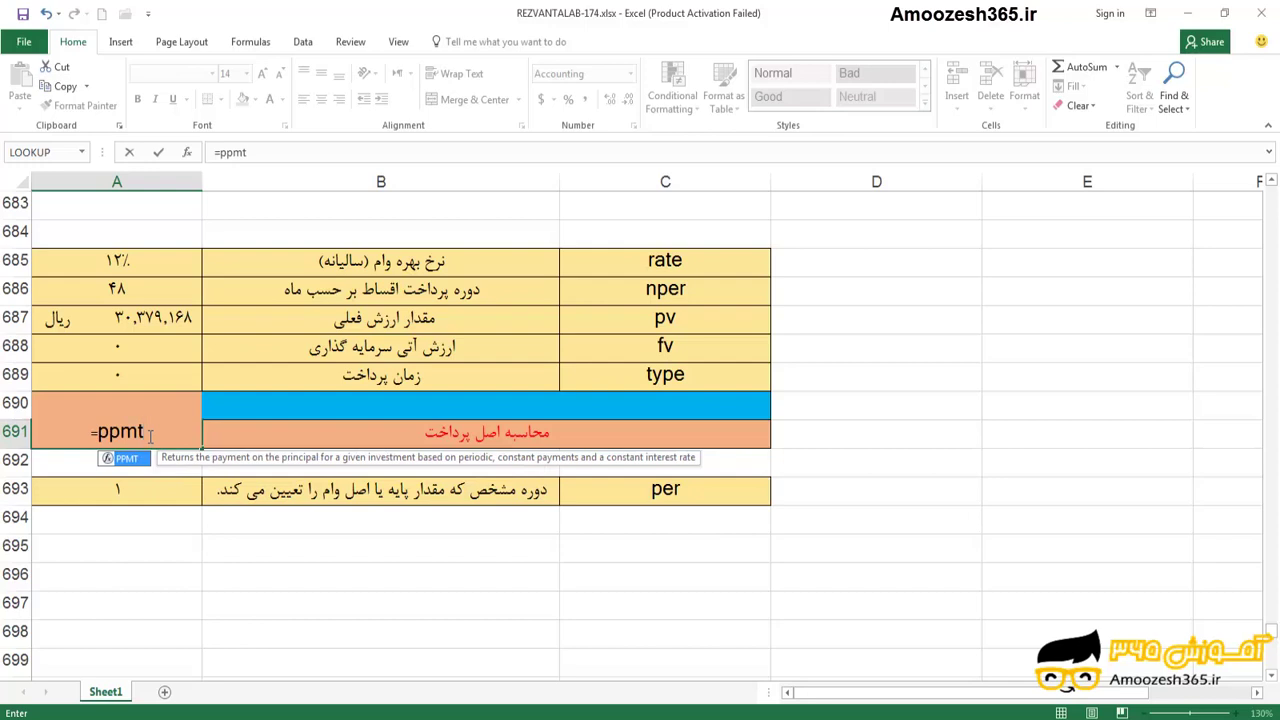
double_click(110, 459)
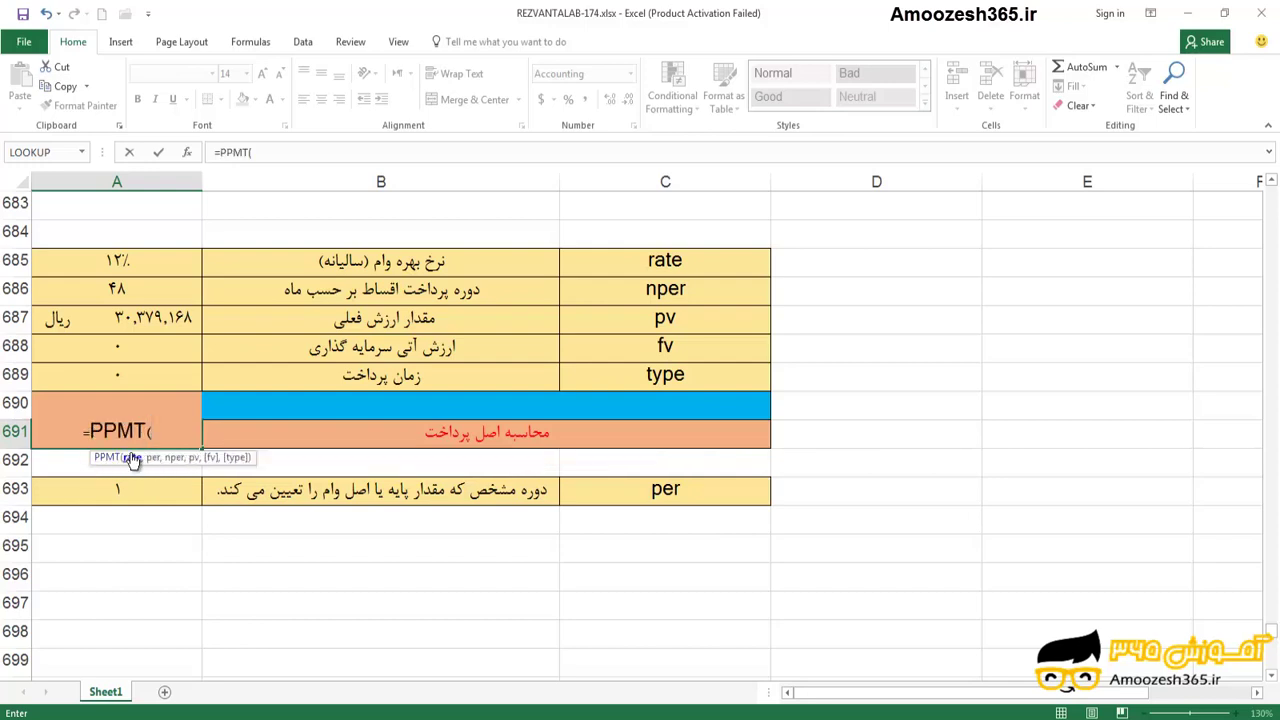
click(119, 260)
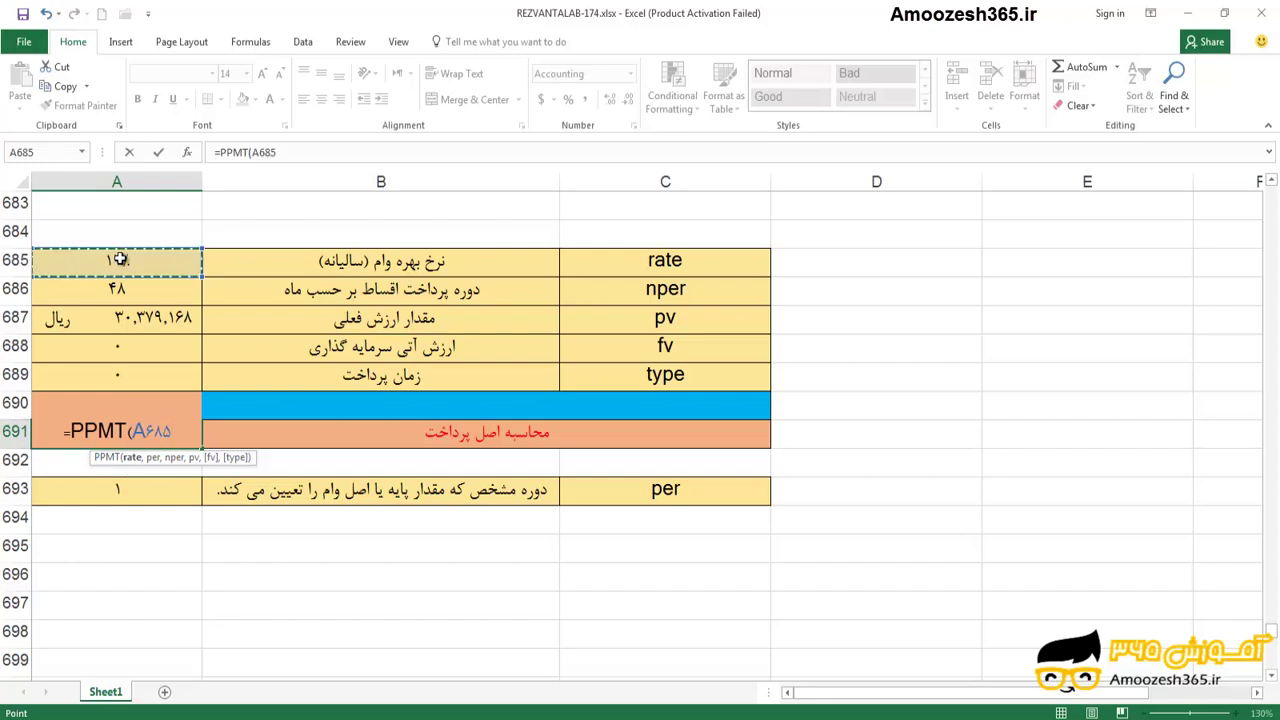
text(/12,)
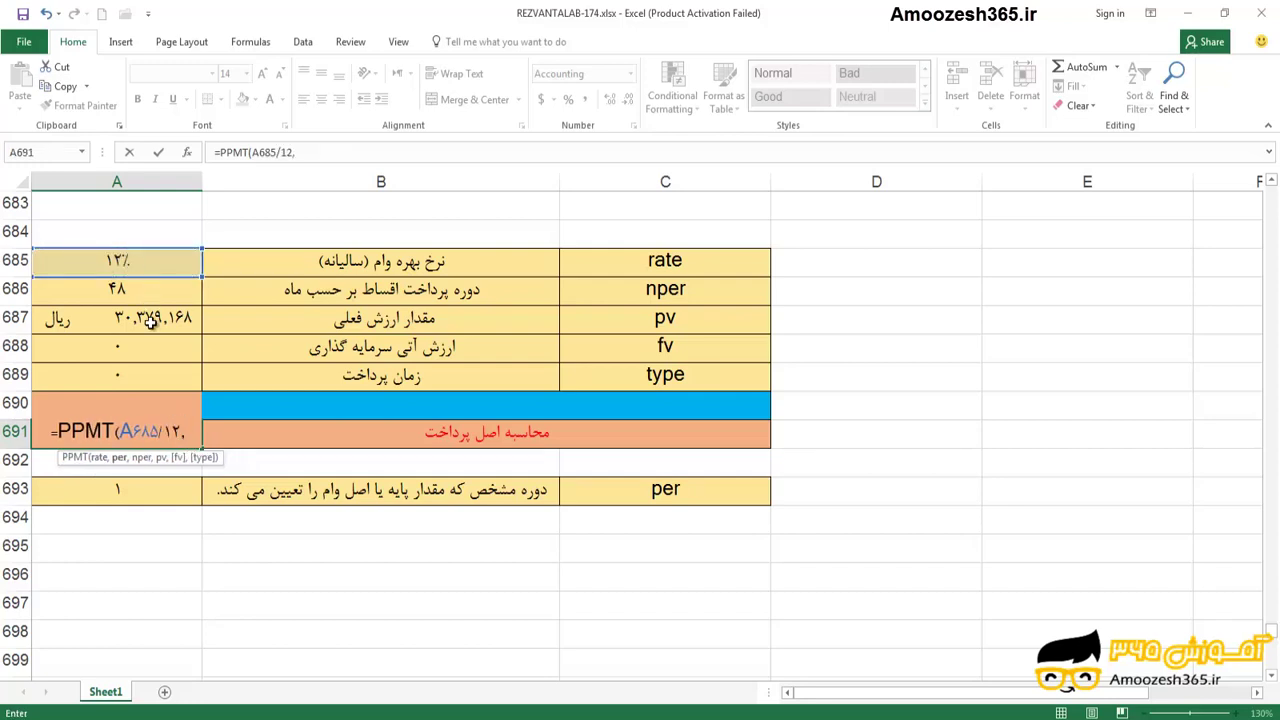
- Complete the PPMT formula in A691 with A693 as per, A686 as nper, A687 as pv, A688 as fv and A689 as type
click(128, 492)
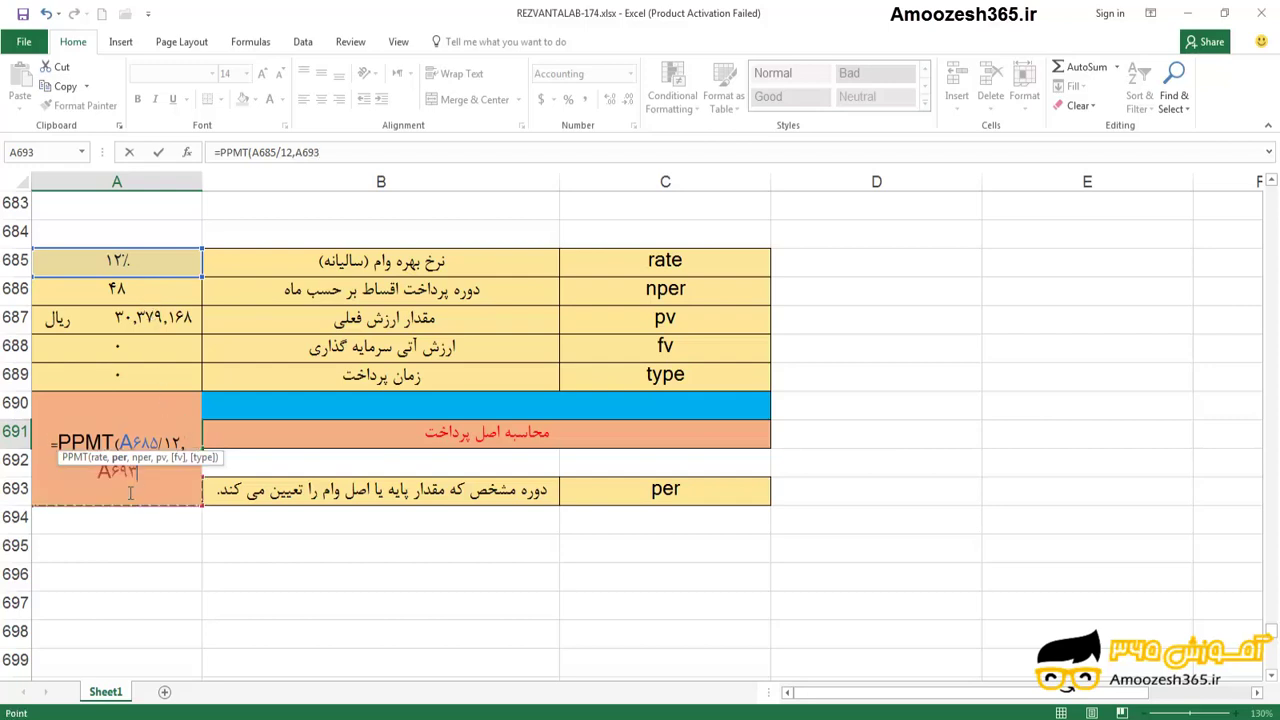
text(,)
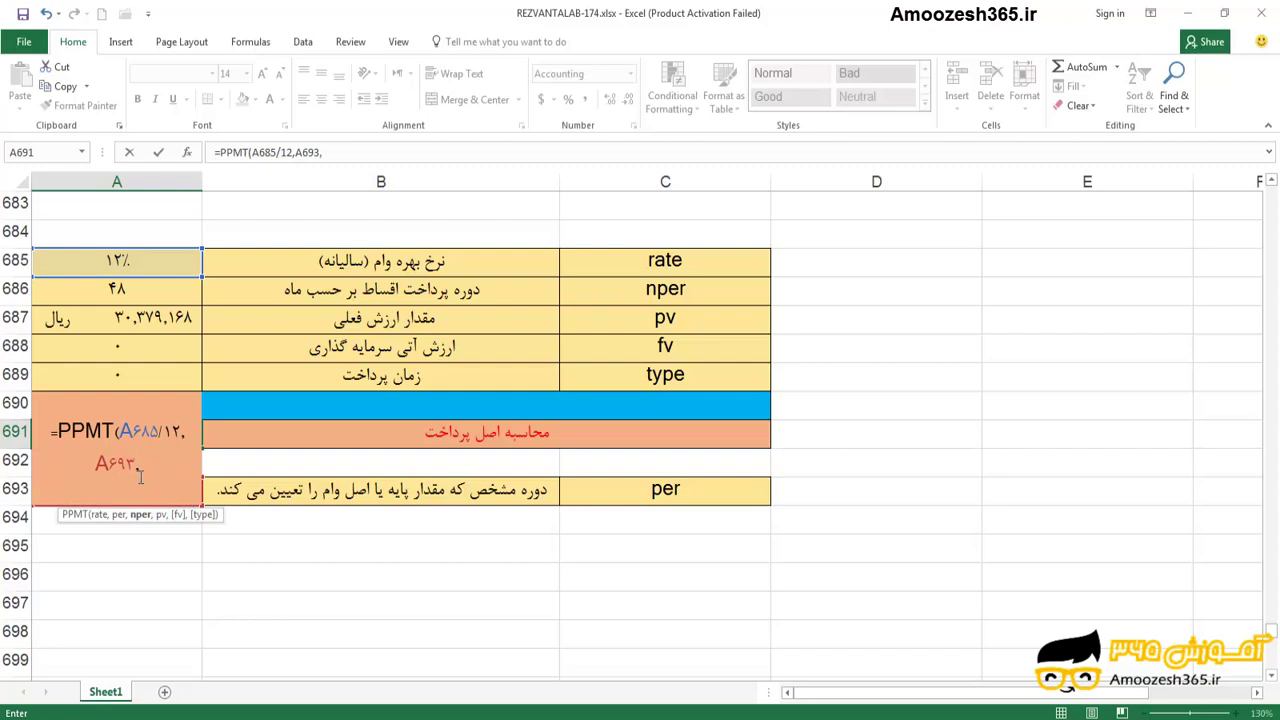
click(177, 291)
text(,)
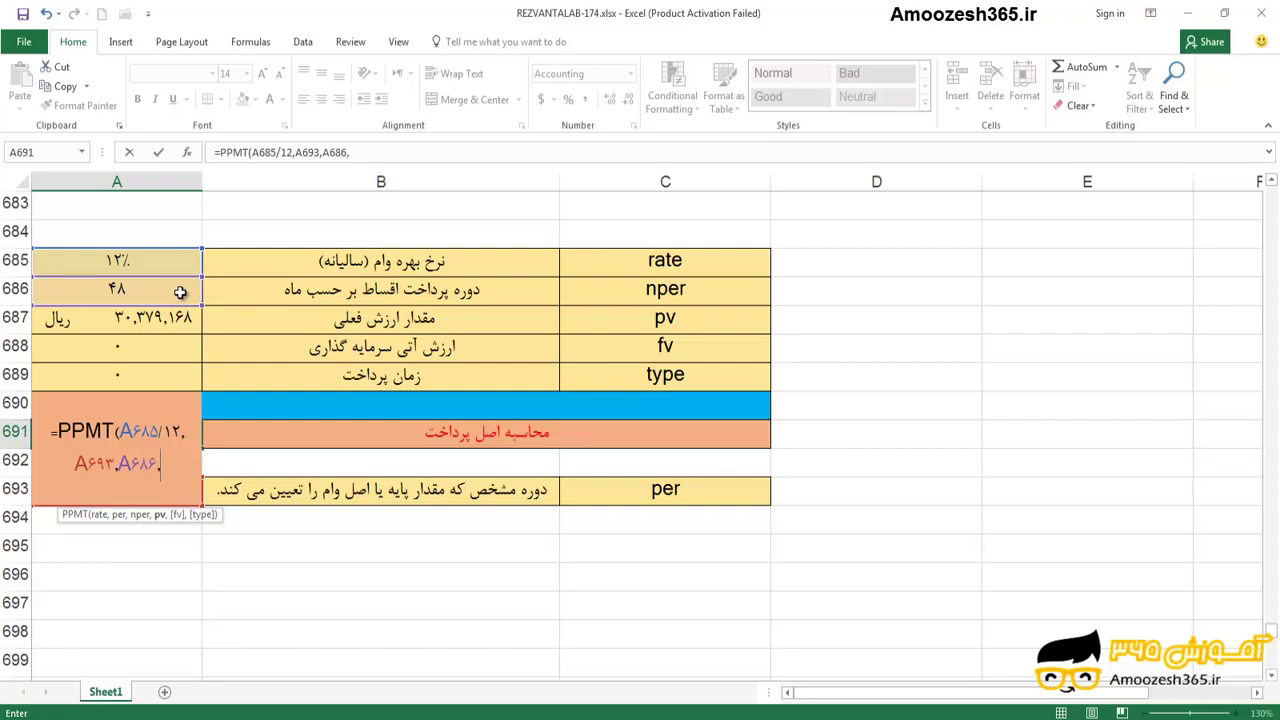
click(165, 316)
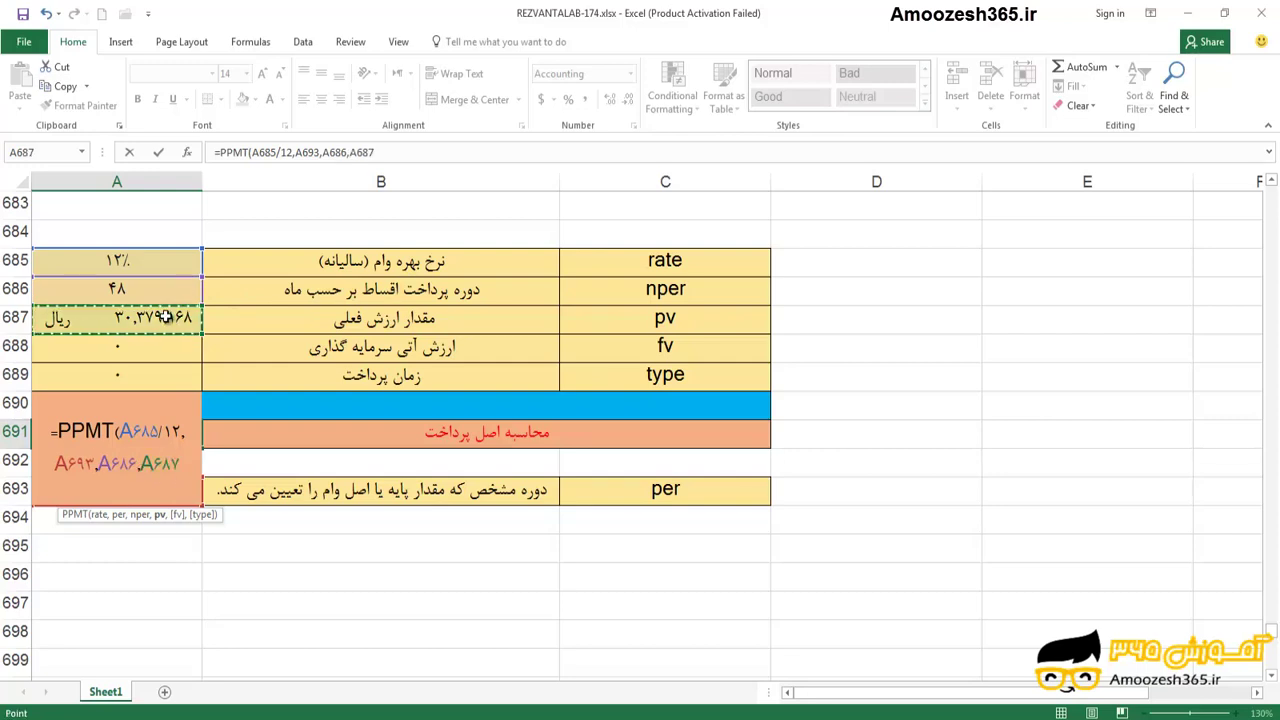
text(,)
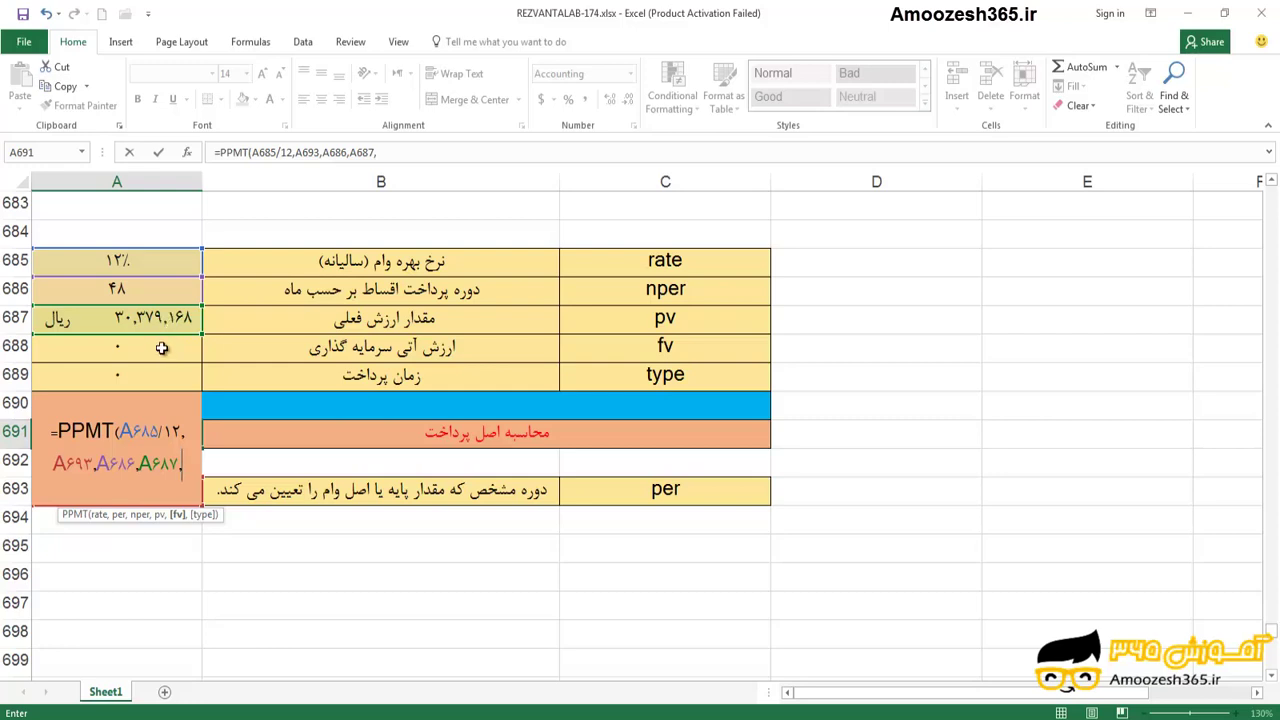
click(164, 348)
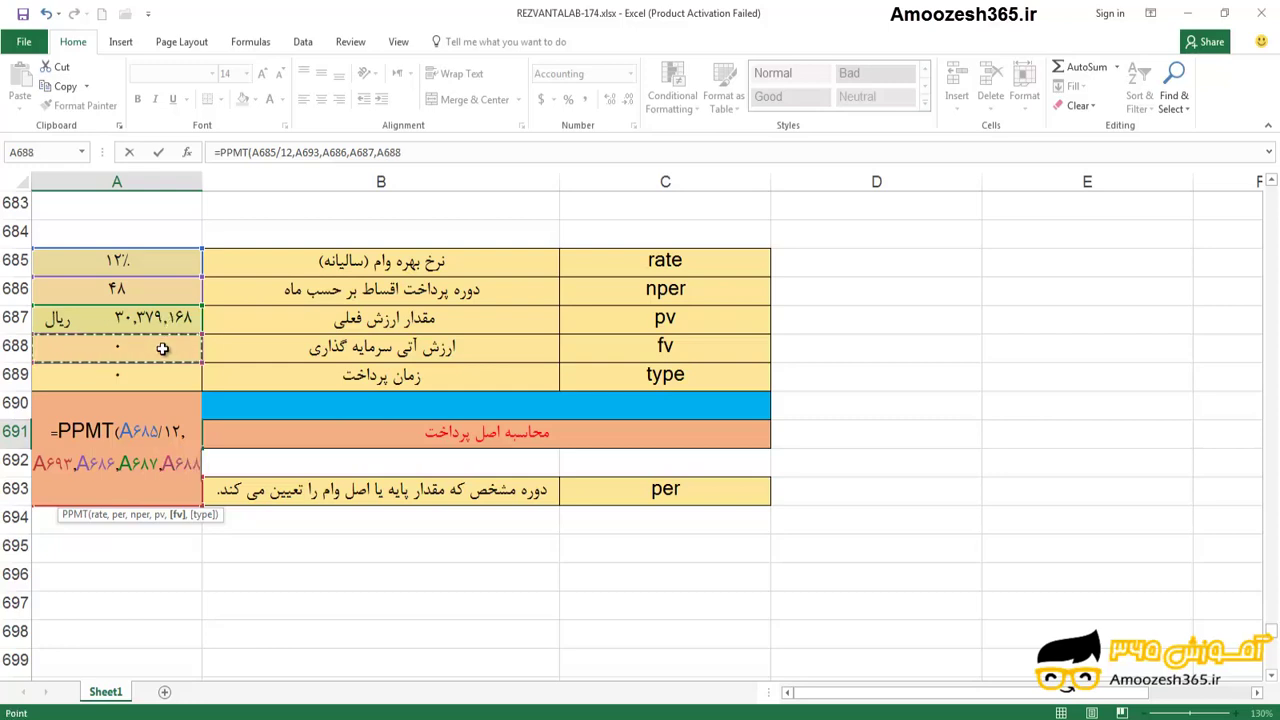
text(,)
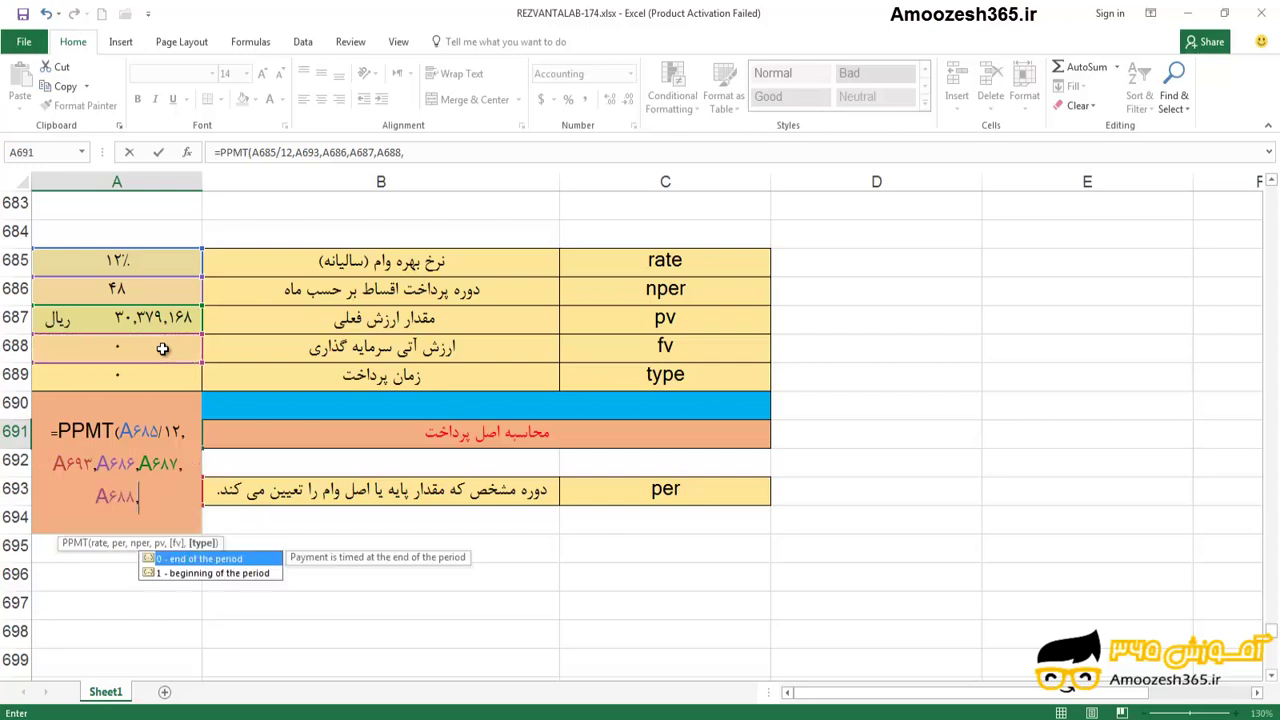
click(164, 380)
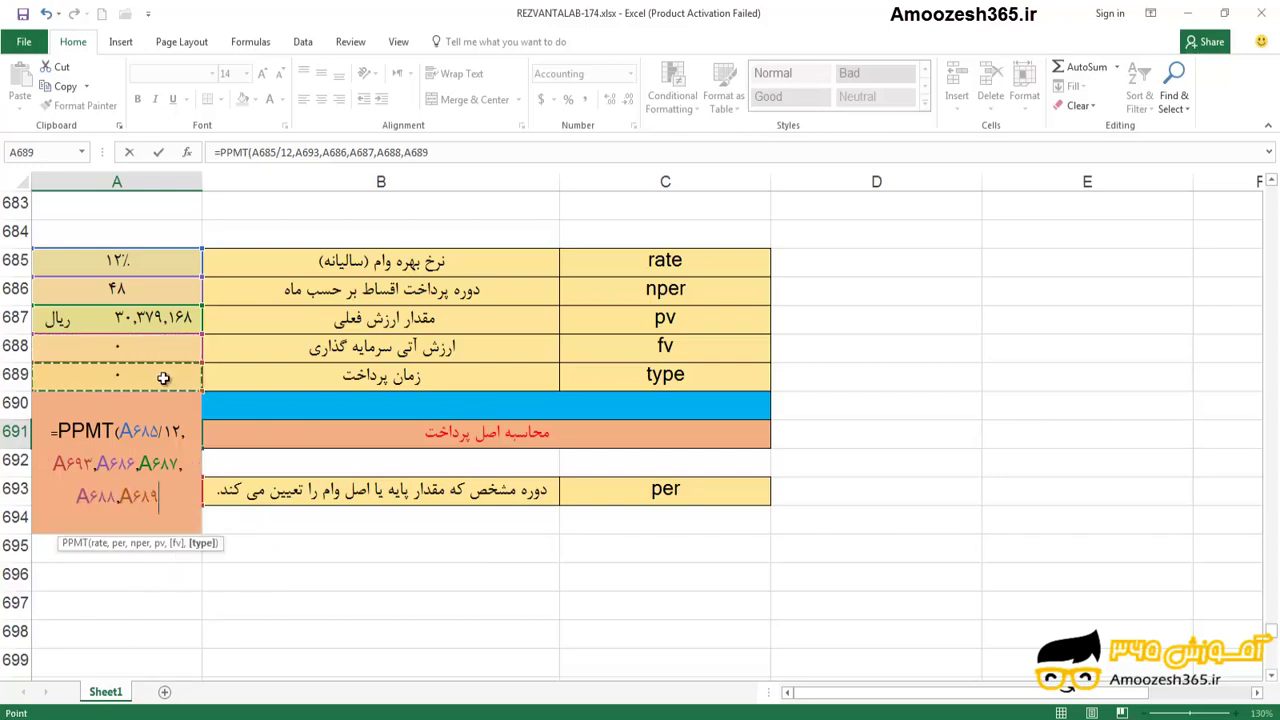
text())
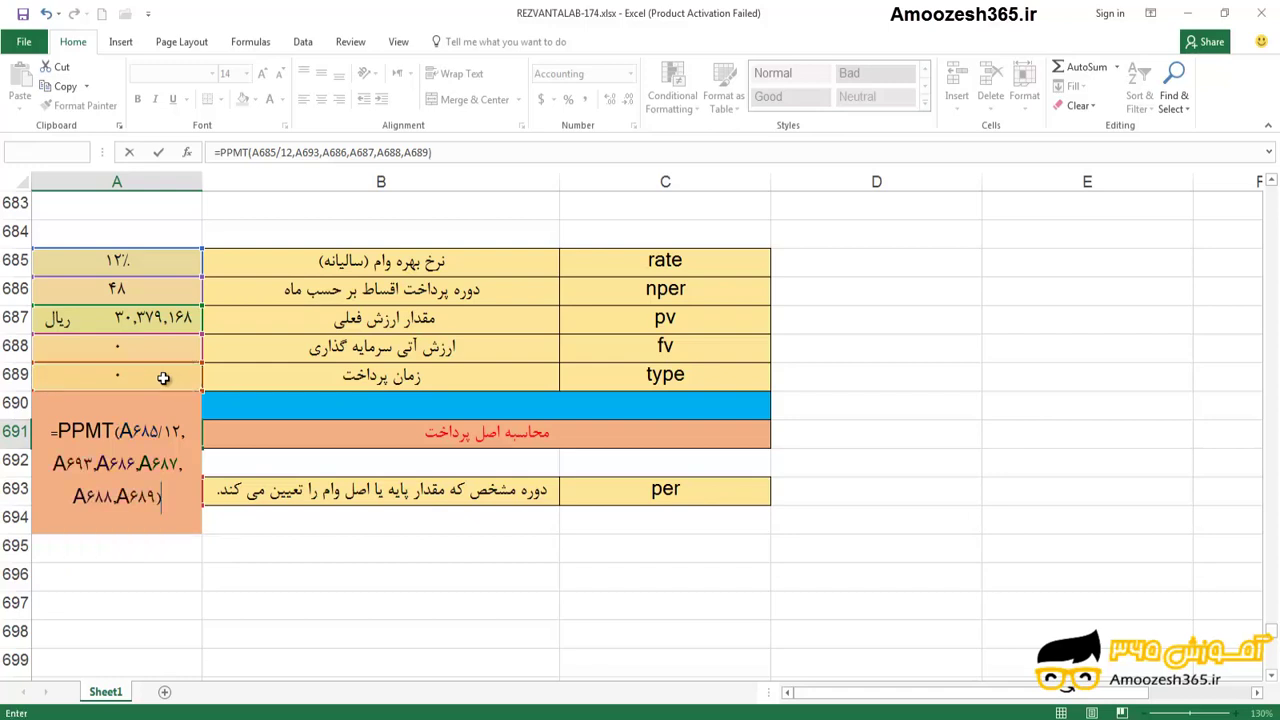
key(Return)
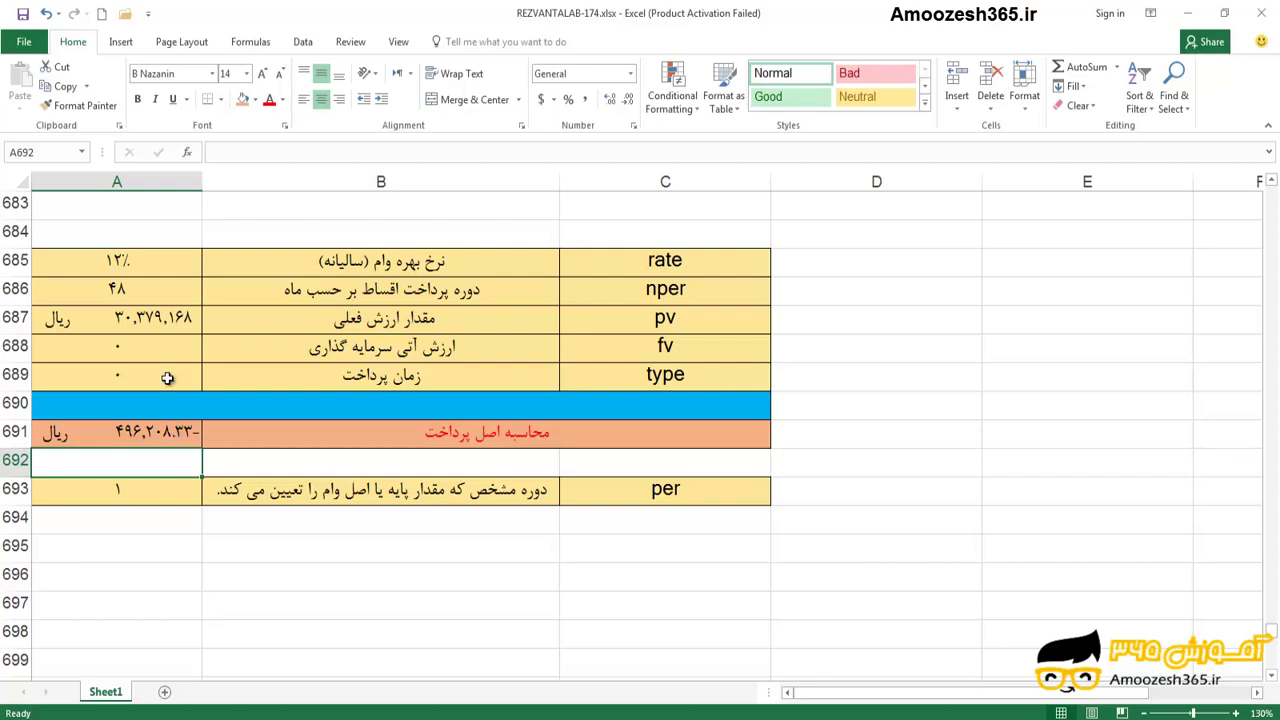
- Change the pv amount in A687 to the negative value -30379168
click(157, 318)
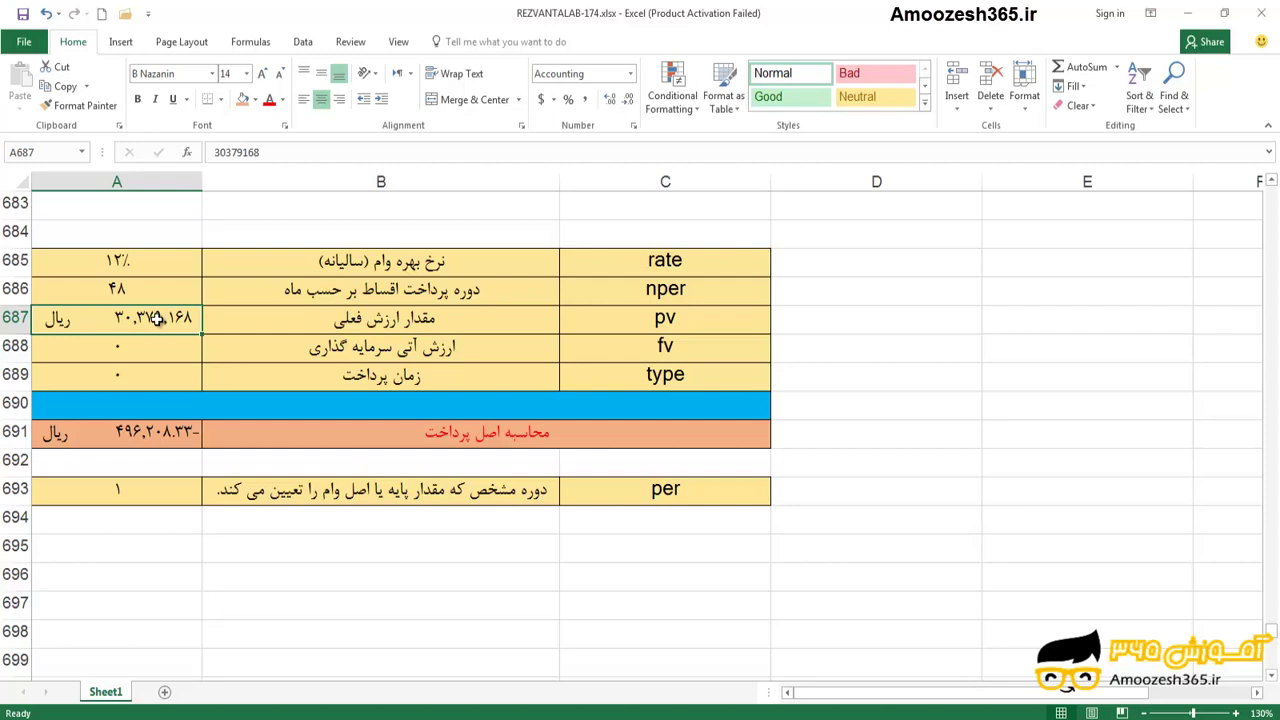
text(-303)
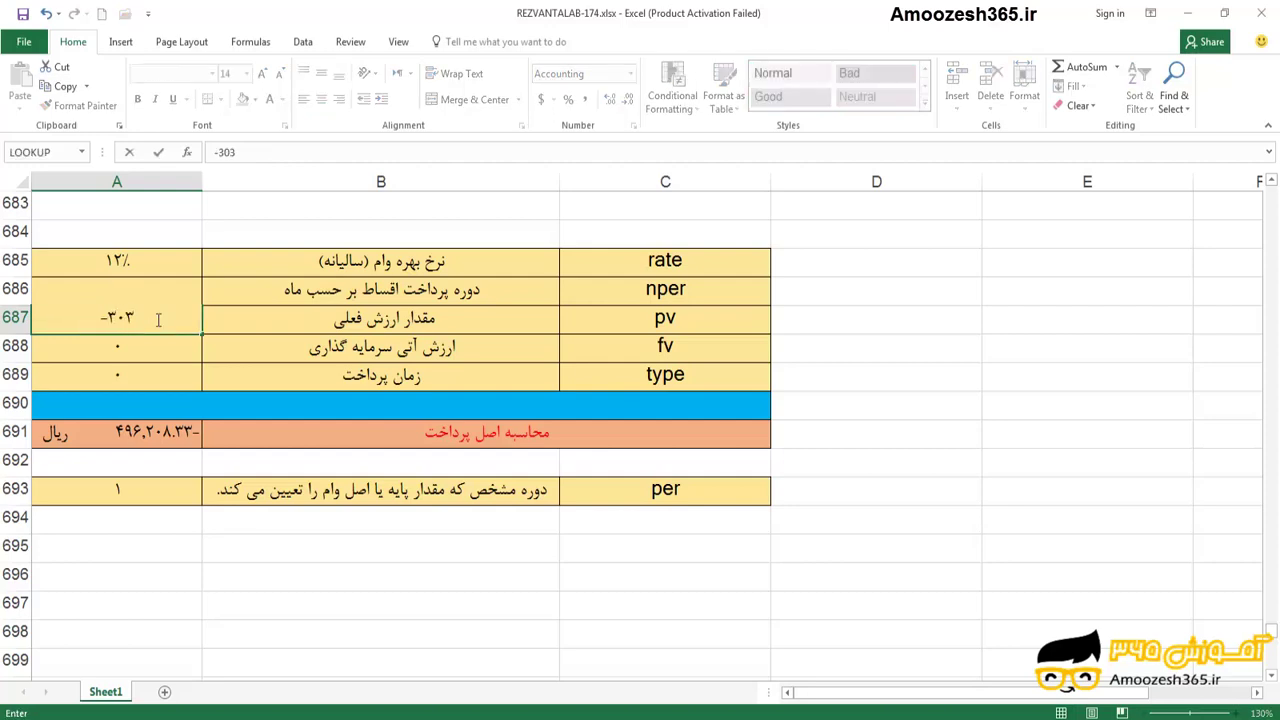
text(79168)
key(Return)
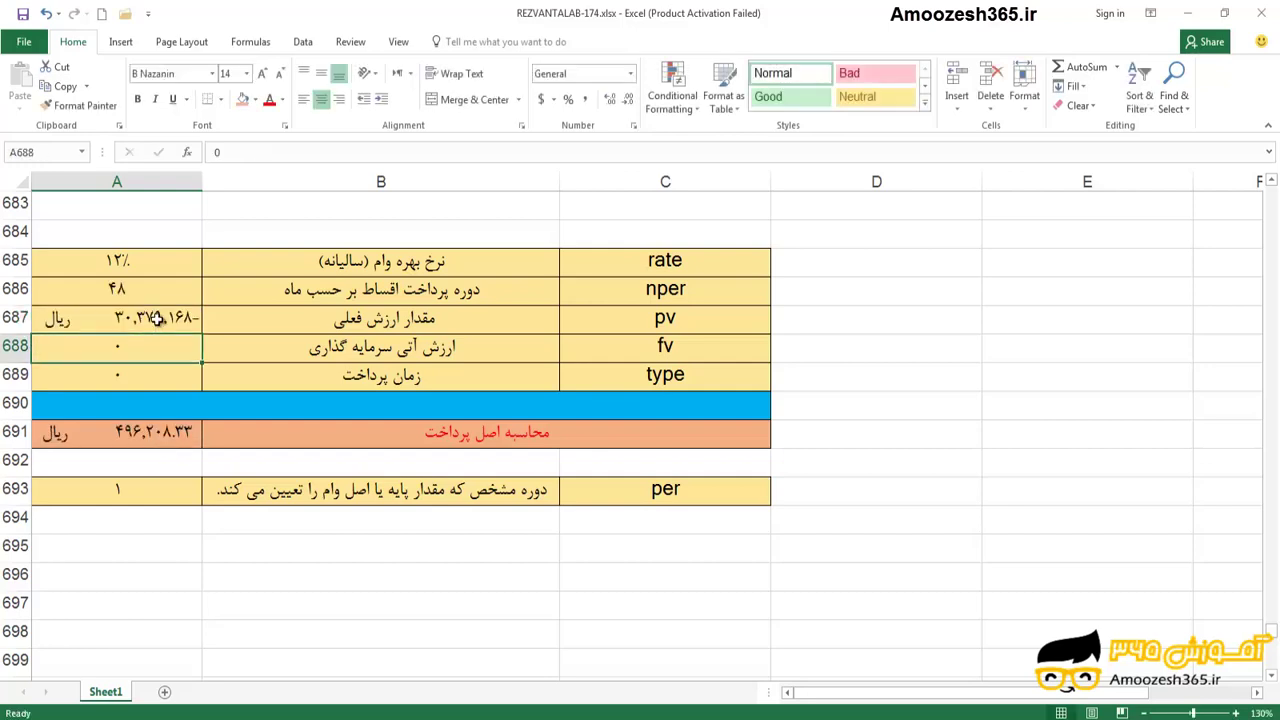
- Remove both decimal places from the principal payment result in A691
click(157, 431)
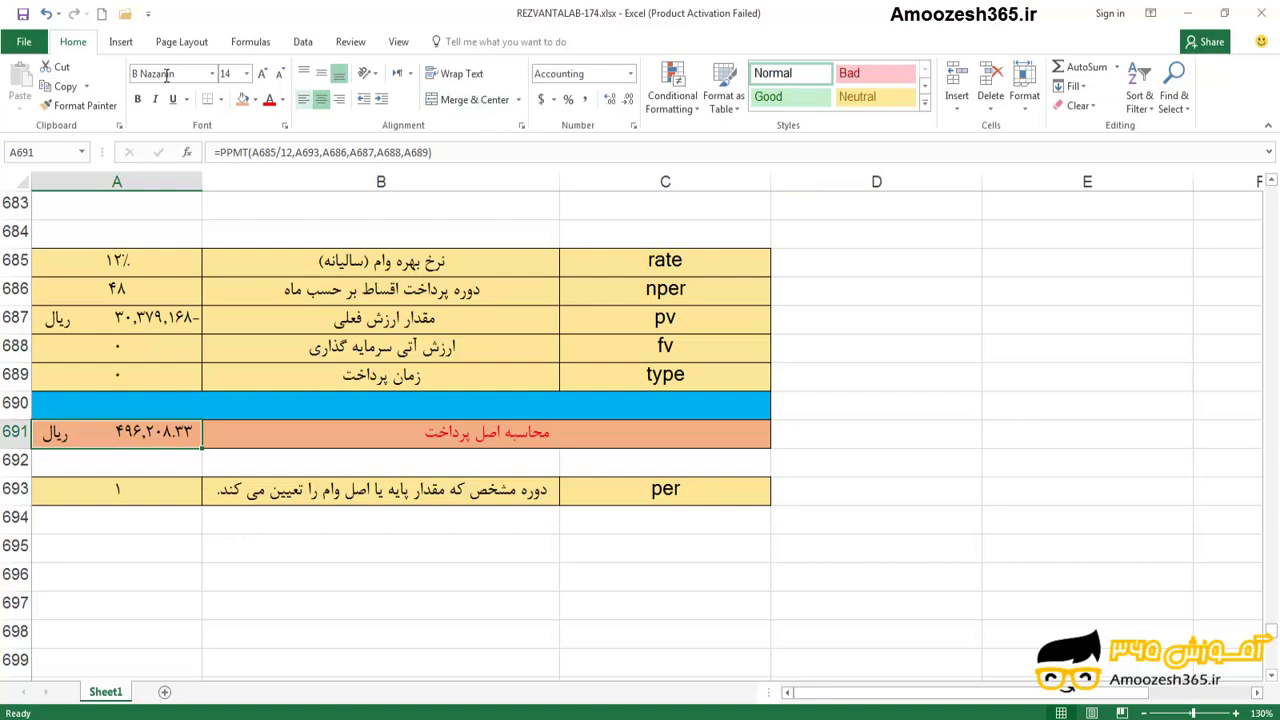
click(628, 103)
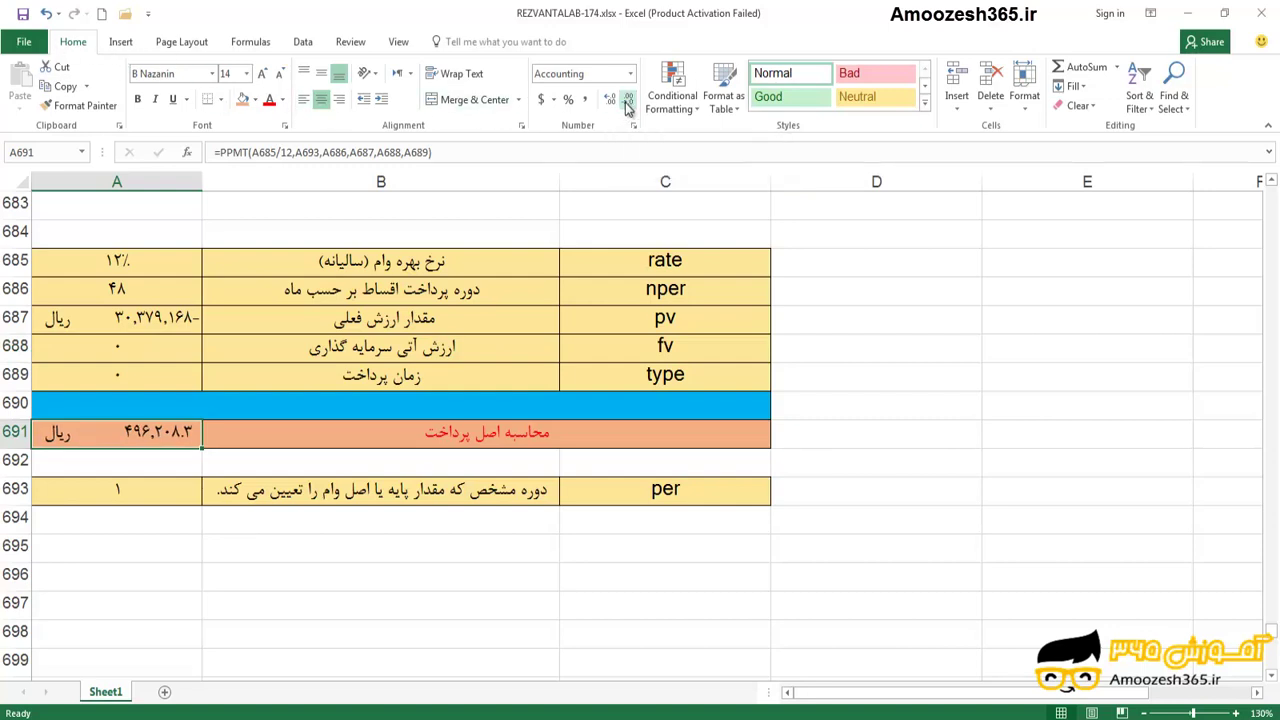
click(628, 103)
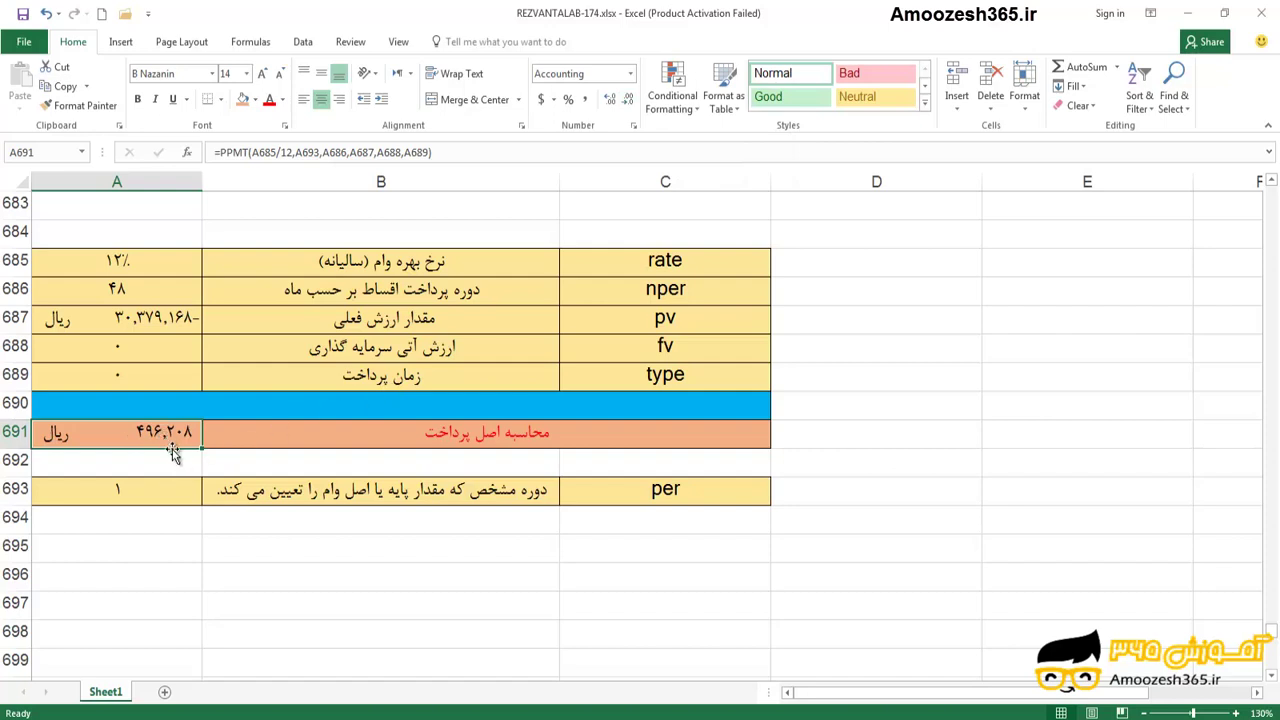